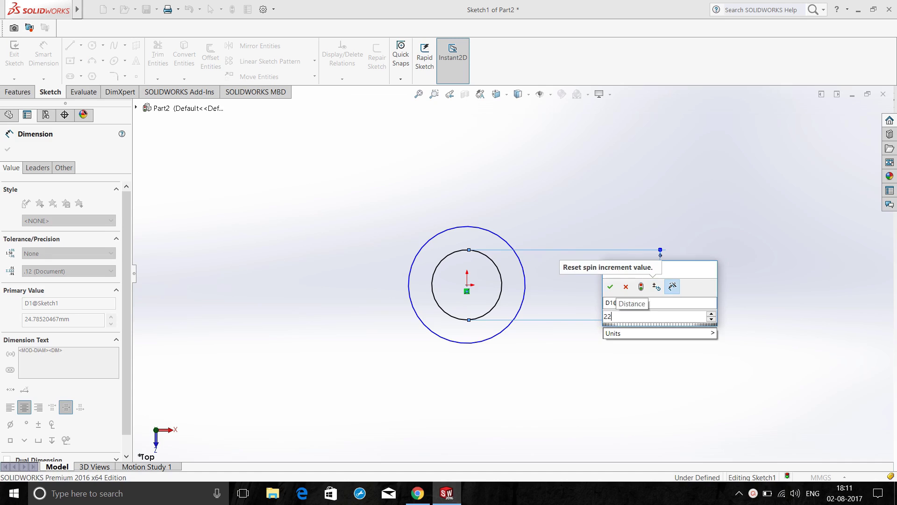
Set the diameter of the inner circle at the origin to 22 mm.
type("2mm")
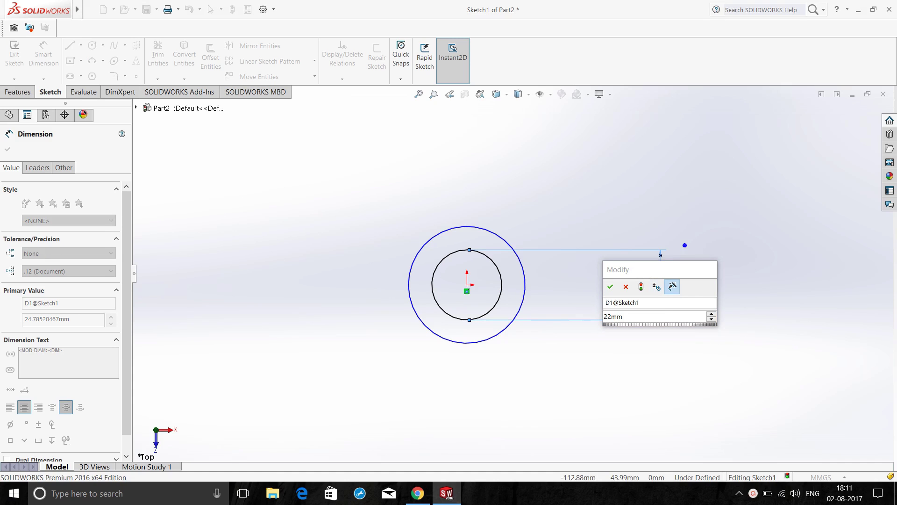
key("Return")
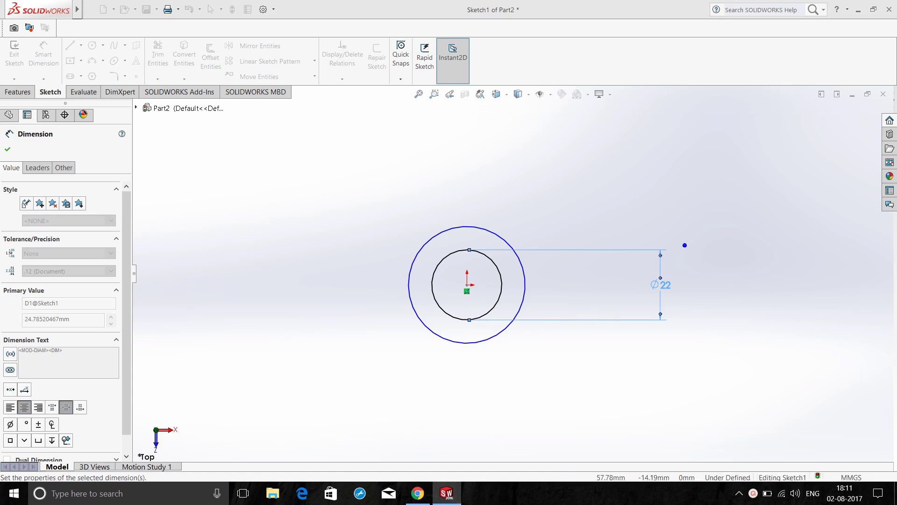
key("Escape")
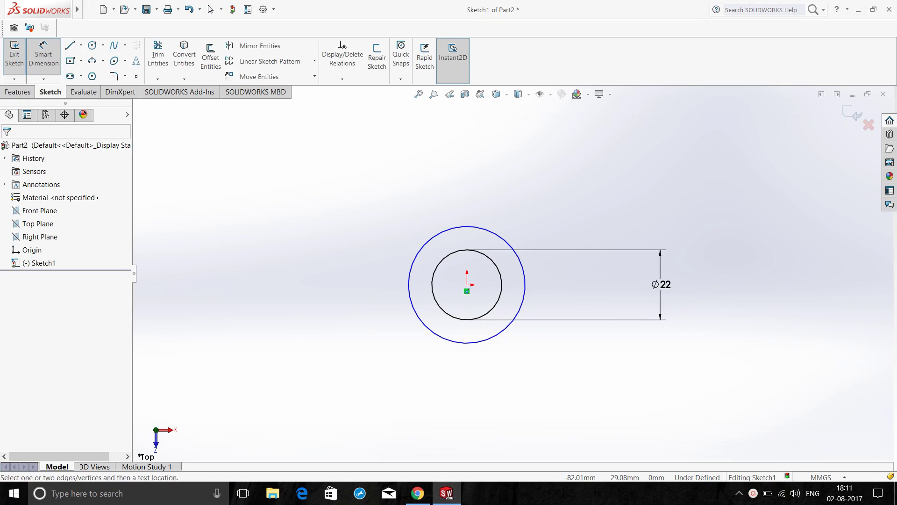
Dimension the outer concentric circle around the origin with a diameter of 40 mm.
left_click(522, 272)
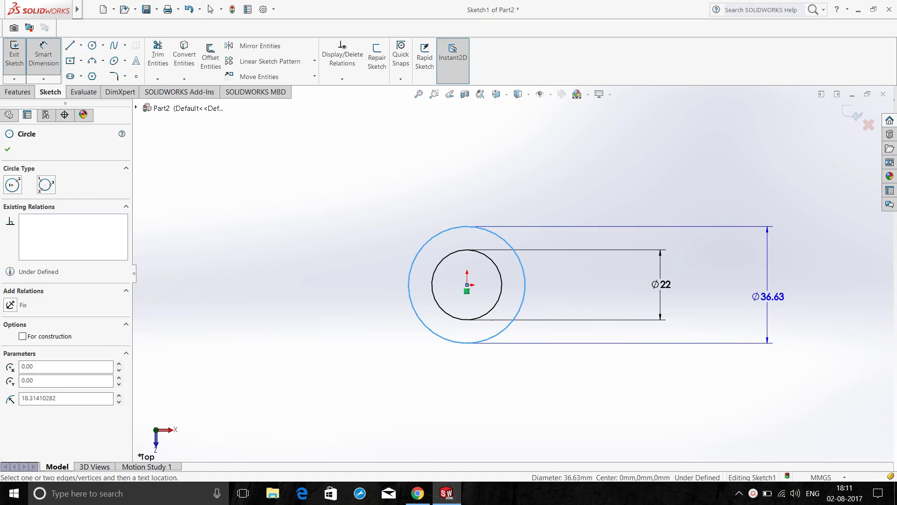
left_click(765, 288)
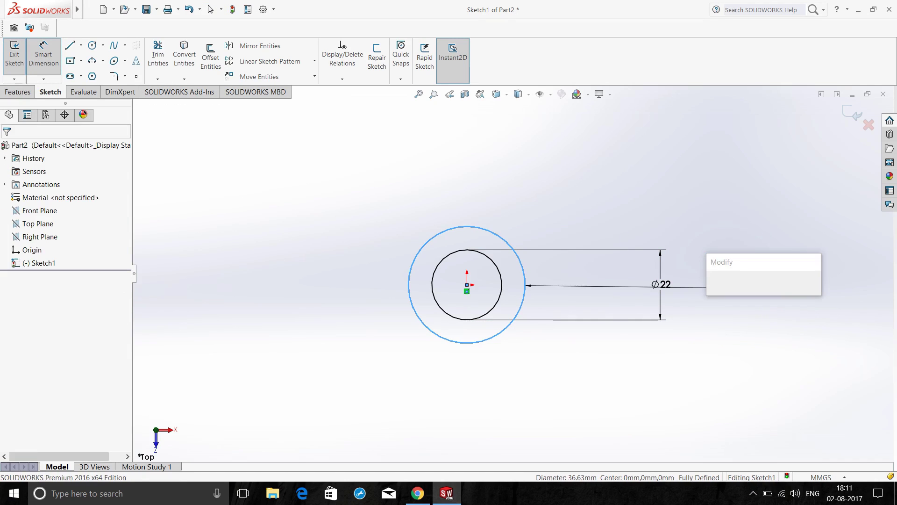
type("40mm")
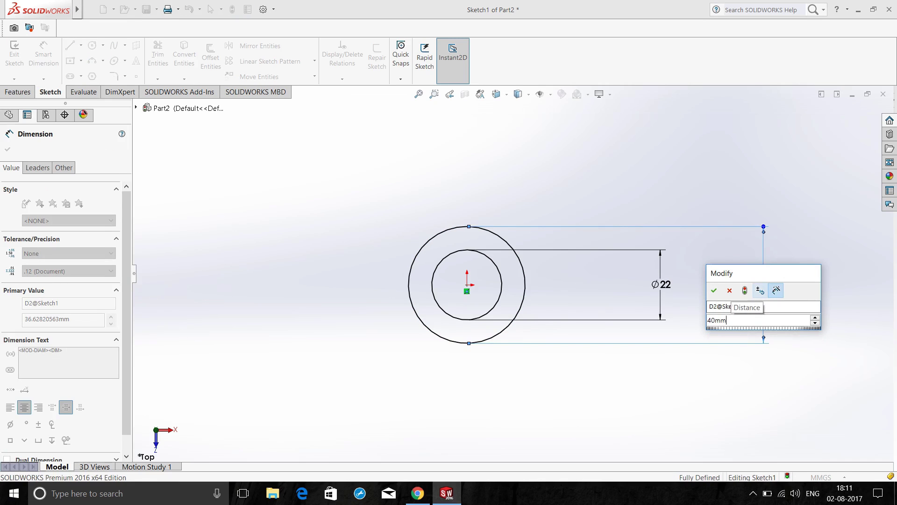
key("Return")
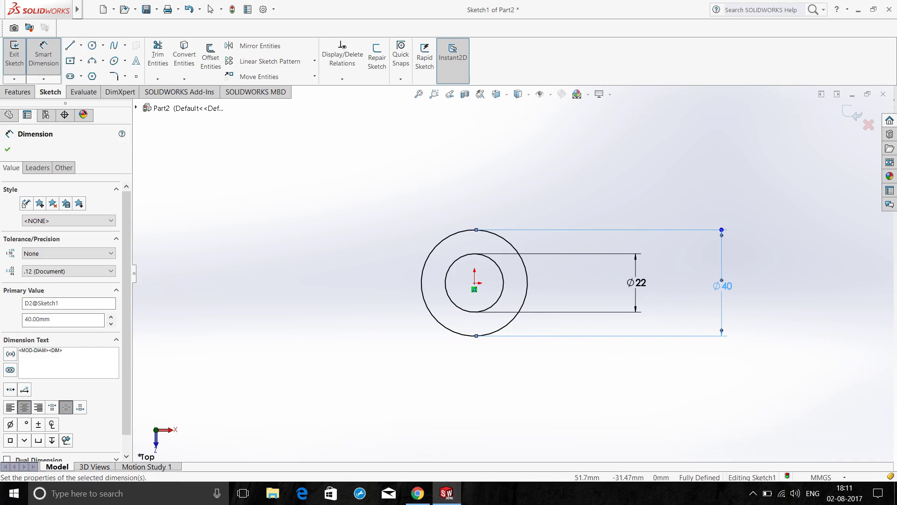
key("Escape")
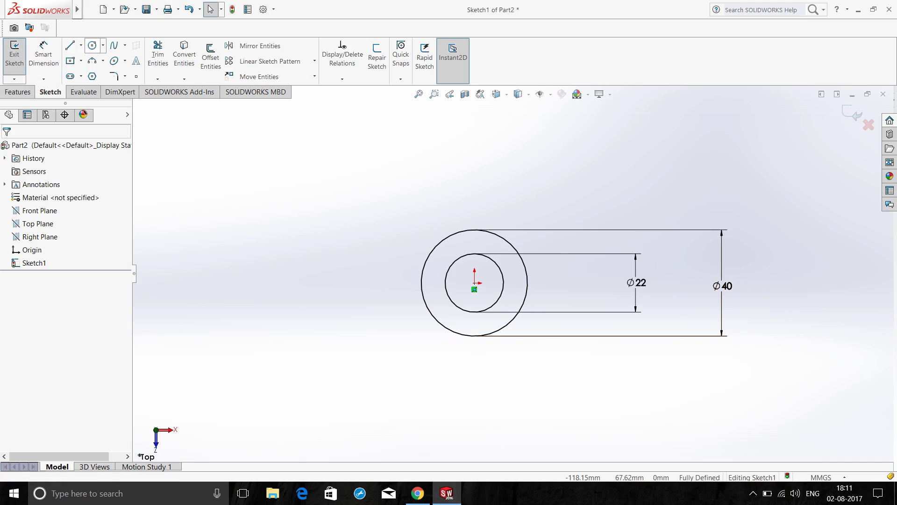
Sketch a separate circle of about 41 mm radius below and to the left of the two concentric circles.
left_click(92, 45)
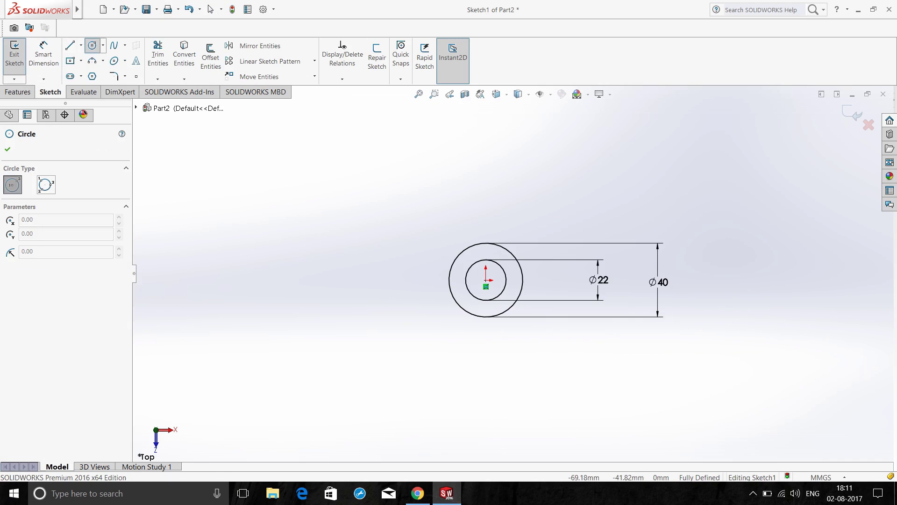
left_click(358, 358)
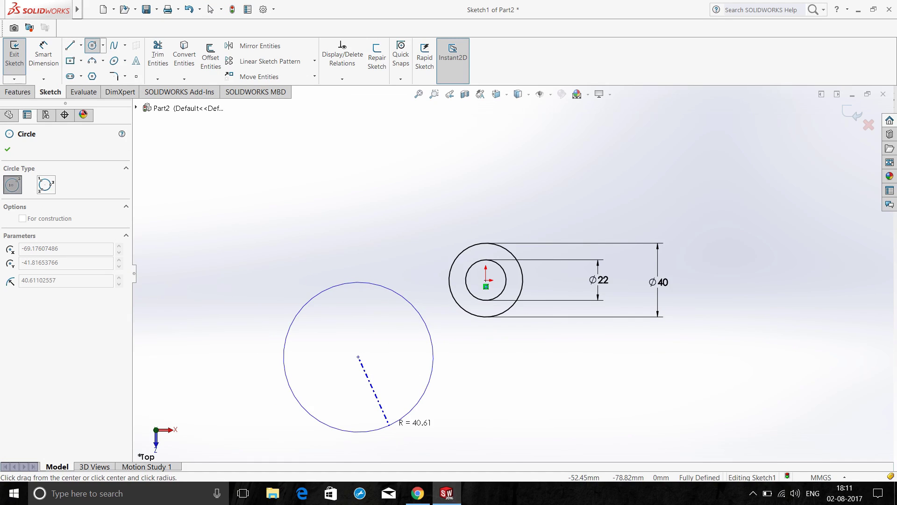
left_click(388, 423)
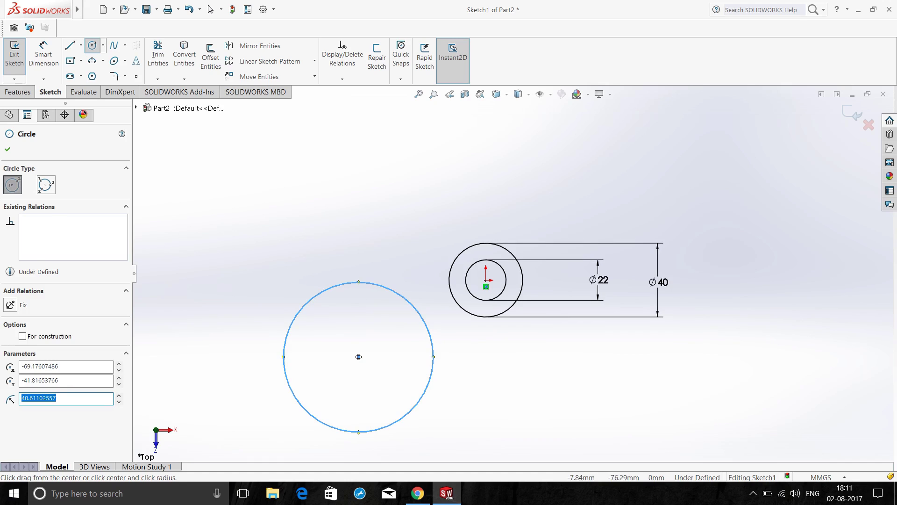
key("Escape")
Dimension the new lower-left circle with a diameter of 58 mm.
left_click(43, 55)
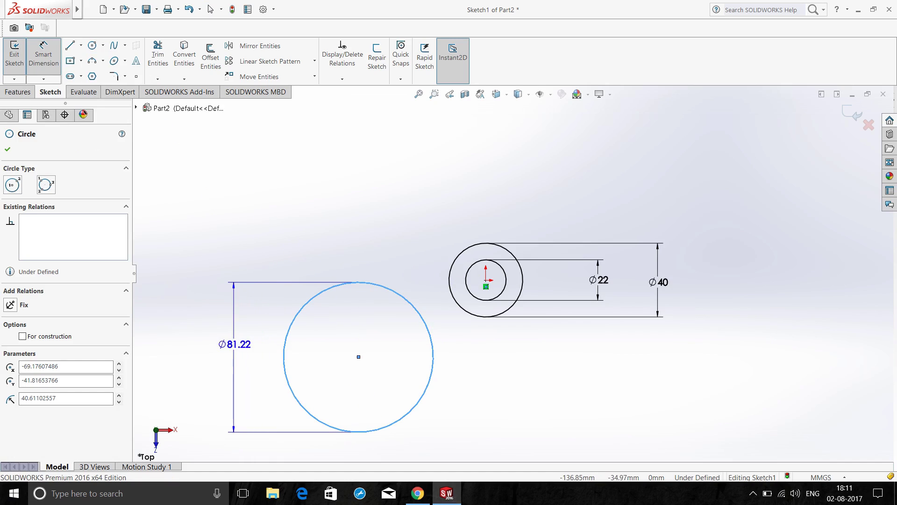
left_click(230, 365)
type("58mm")
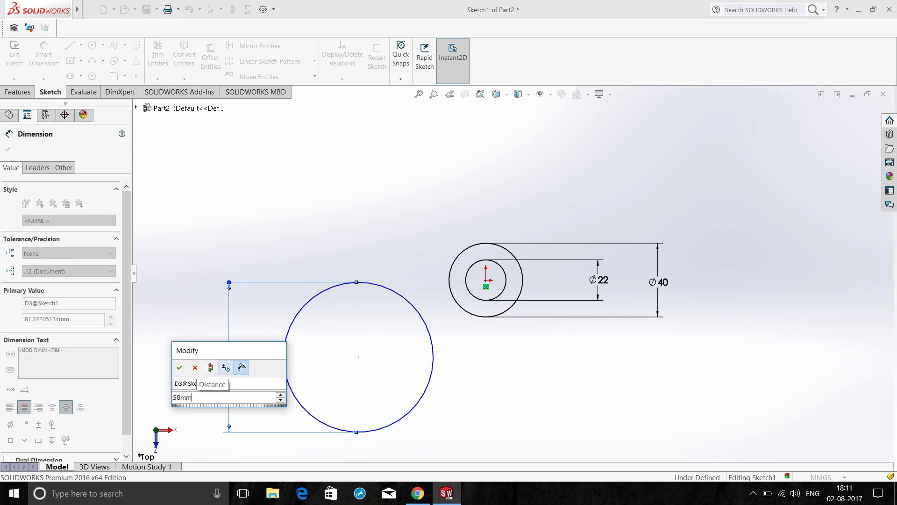
key("Return")
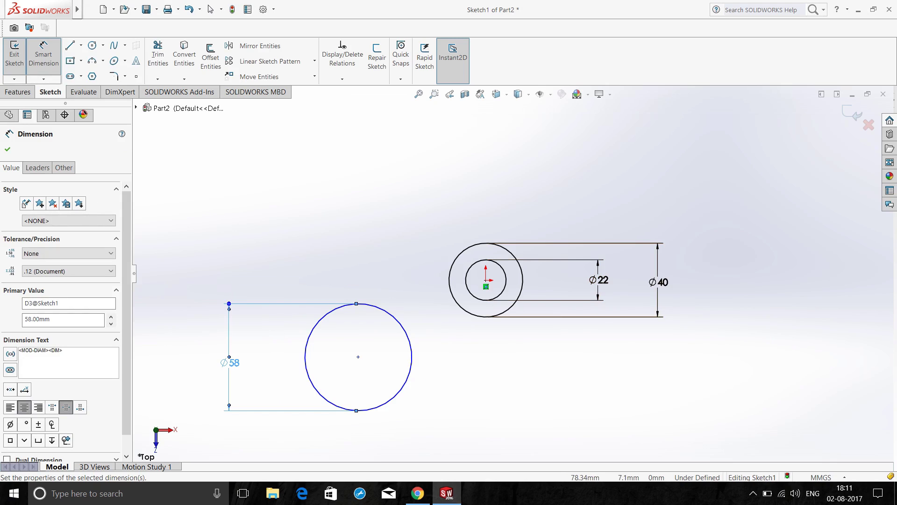
key("Escape")
key("Escape")
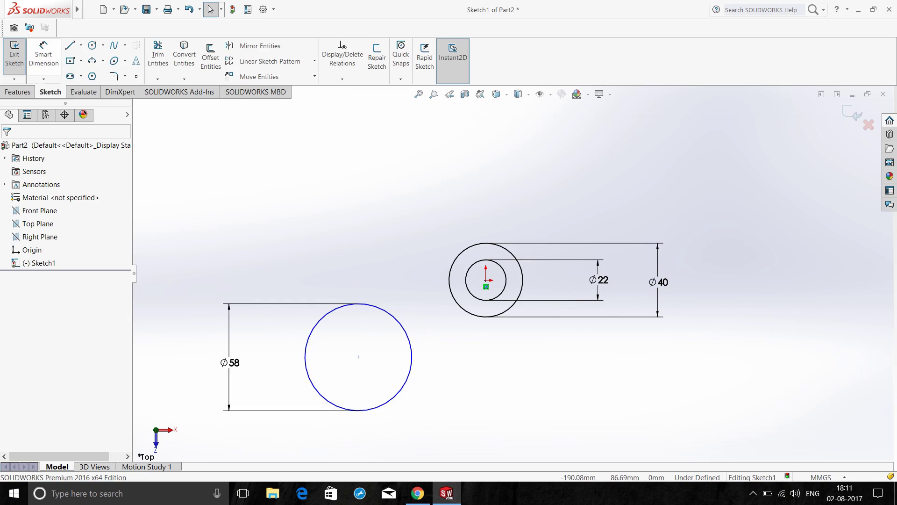
Dimension the vertical distance between the origin and the 58 mm circle's centre as 34 mm and centre the dimension text between its arrows.
left_click(44, 55)
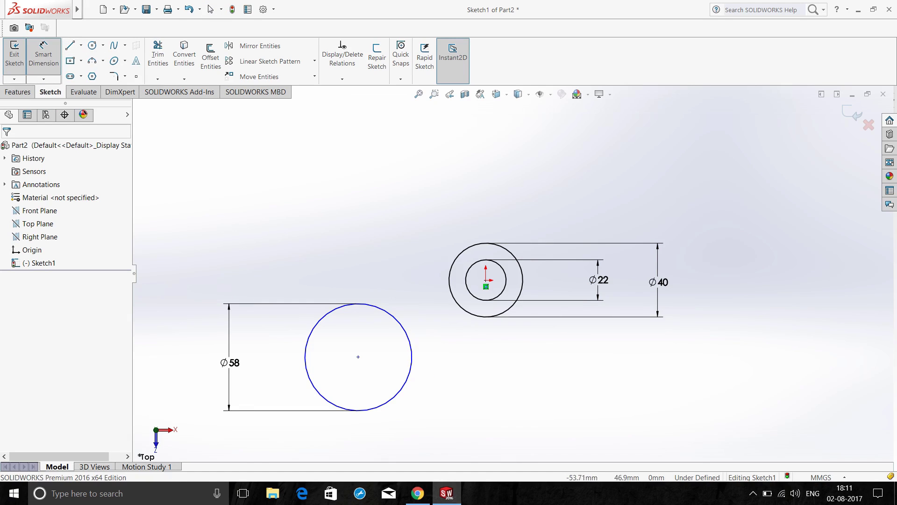
left_click(486, 280)
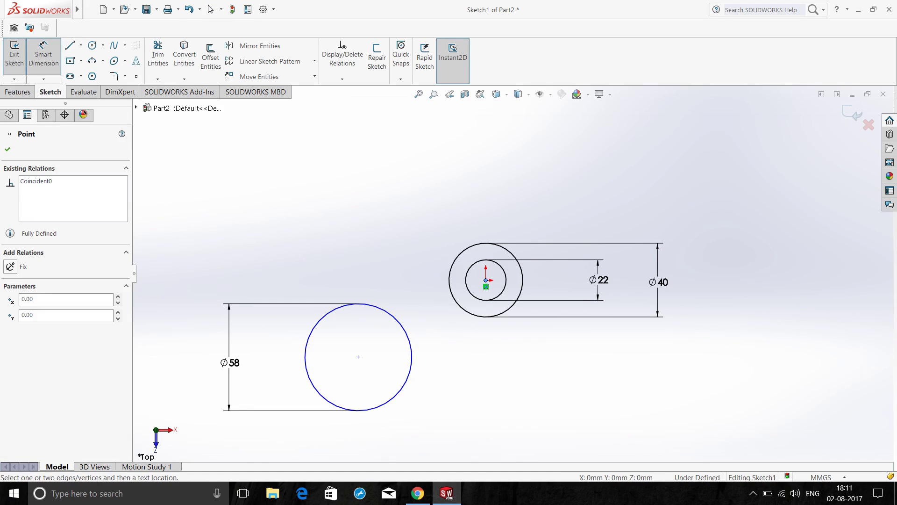
left_click(358, 357)
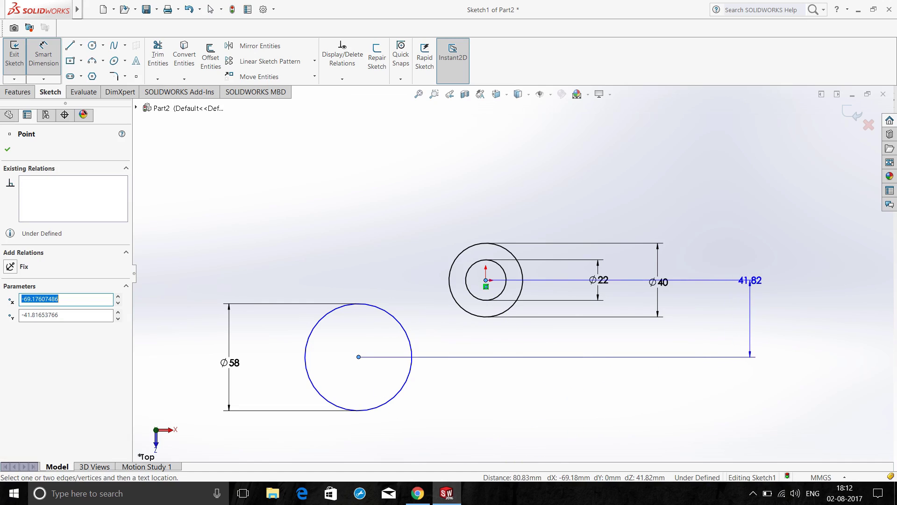
left_click(748, 280)
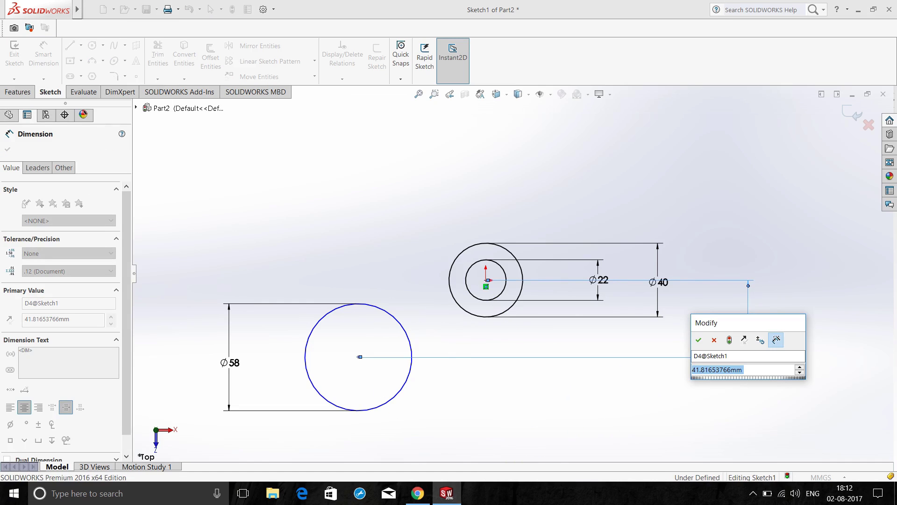
type("34")
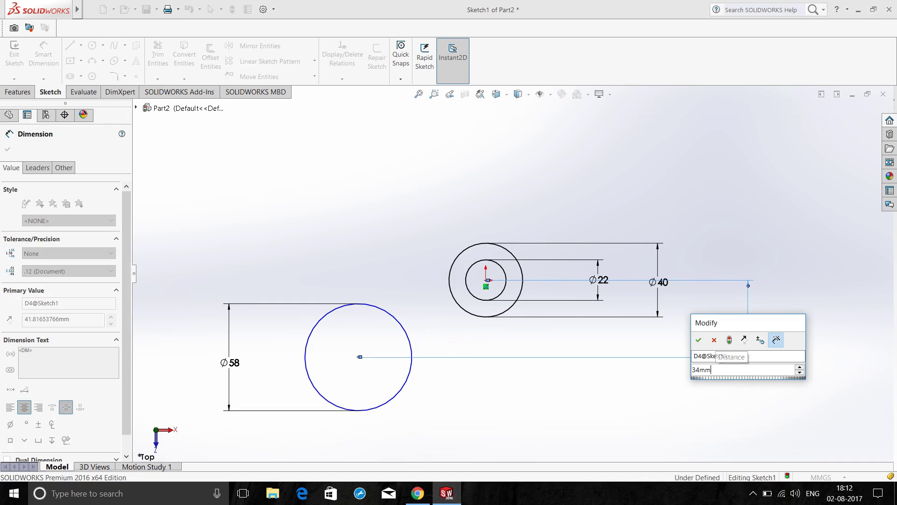
key("Return")
key("Escape")
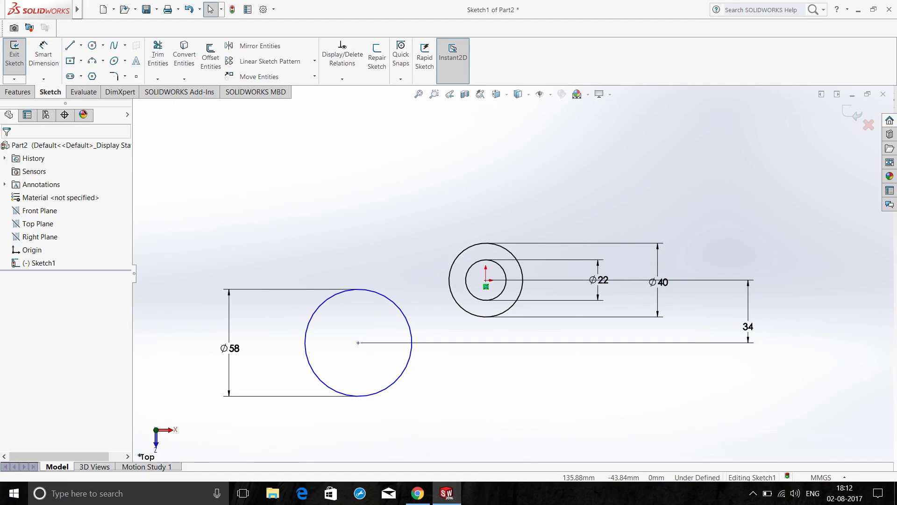
left_click(752, 326)
key("Escape")
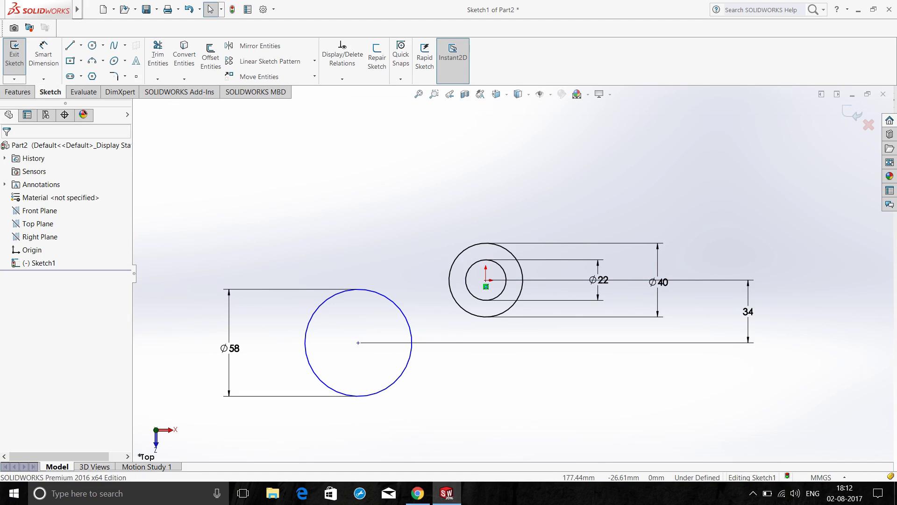
Dimension the horizontal distance between the origin and the 58 mm circle's centre as 40 mm.
left_click(44, 54)
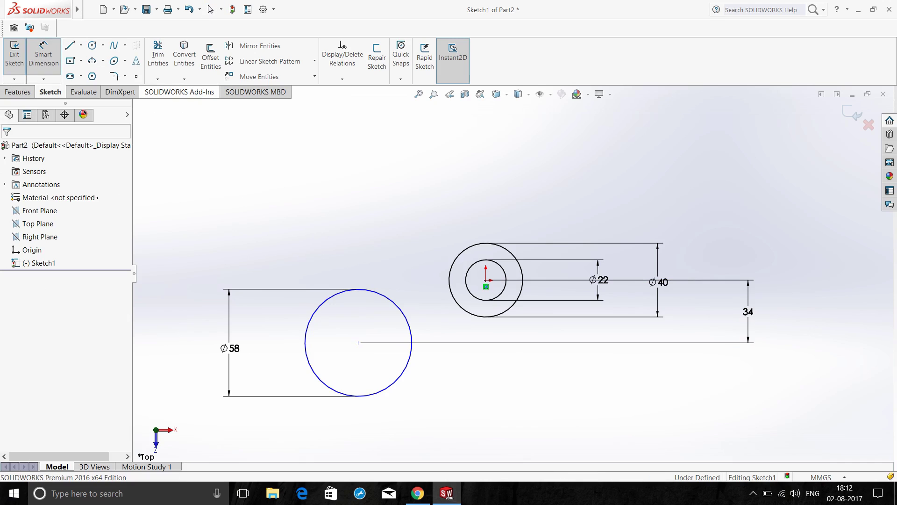
left_click(486, 279)
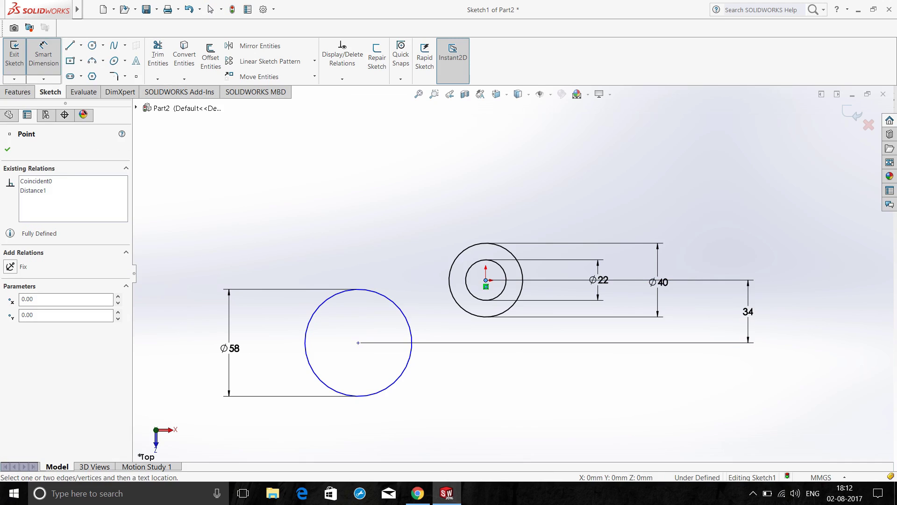
left_click(358, 343)
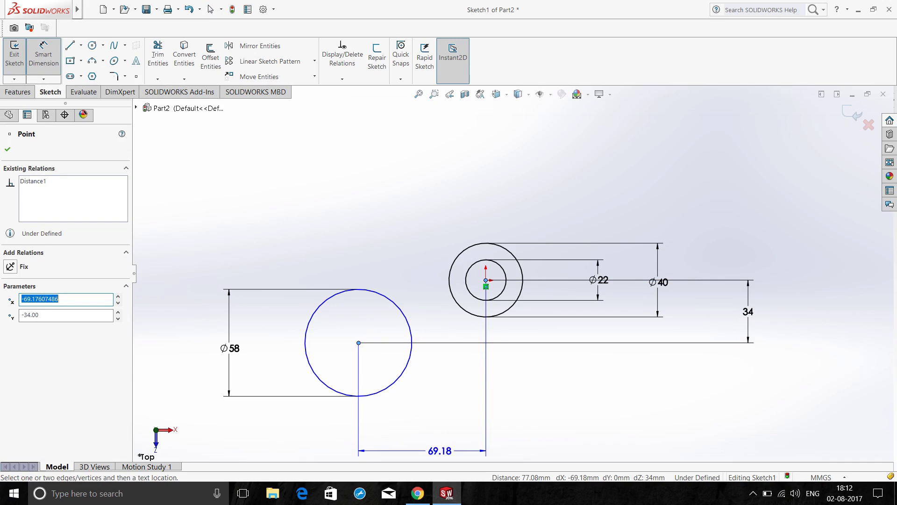
left_click(437, 461)
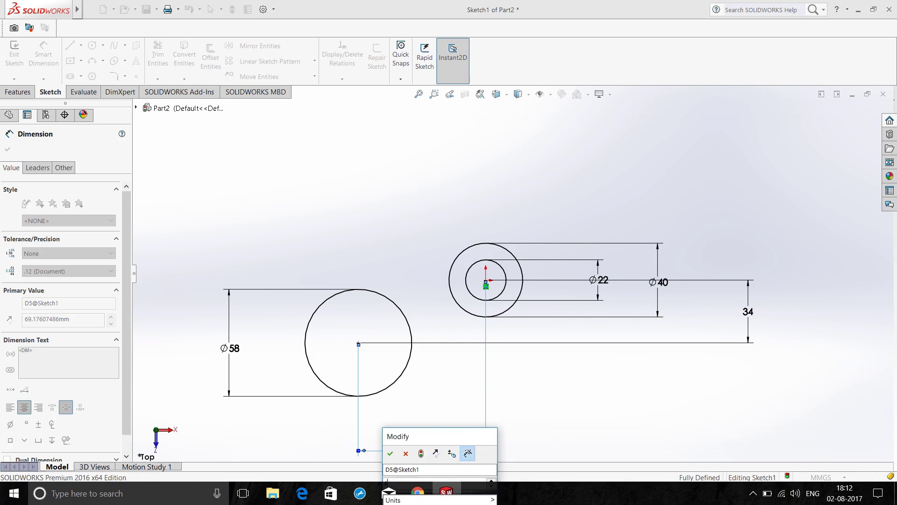
type("40mm")
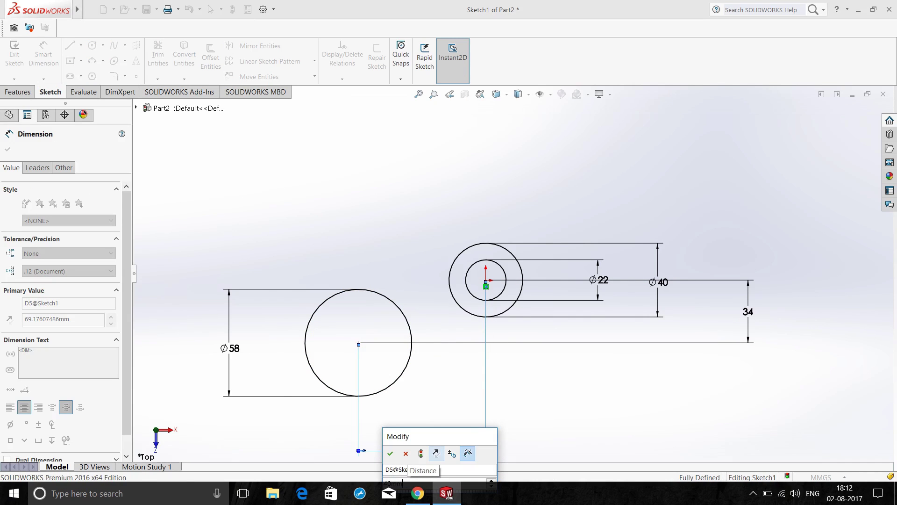
key("Return")
key("Escape")
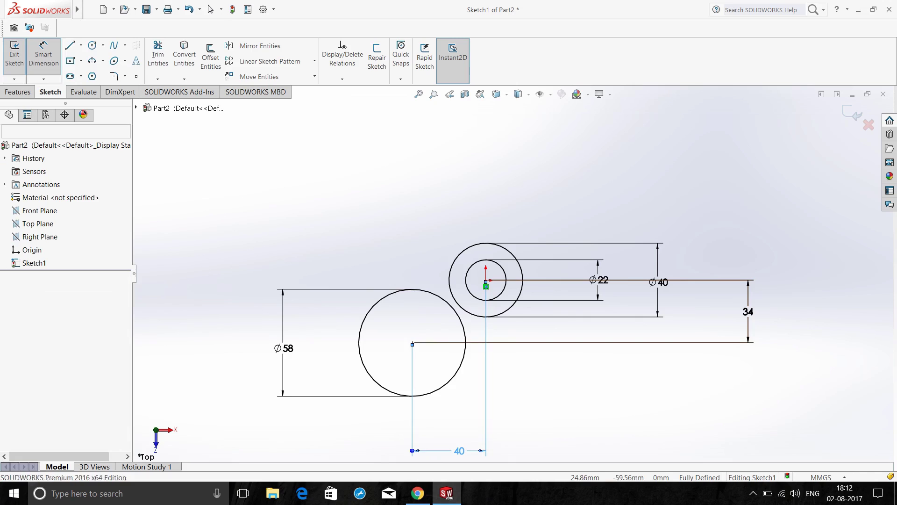
key("Escape")
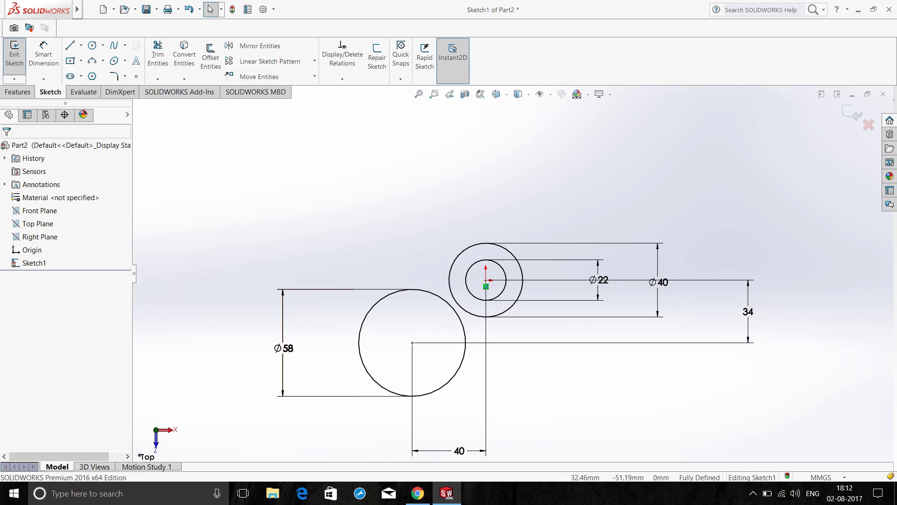
Sketch a small circle of about 4.8 mm radius inside the 58 mm circle, up and to the left of its centre.
scroll(546, 376, "down", 2)
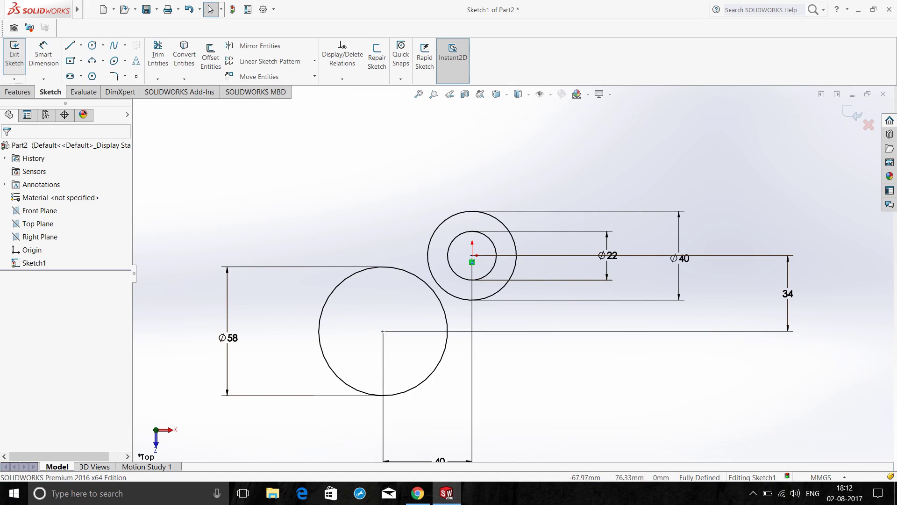
left_click(92, 45)
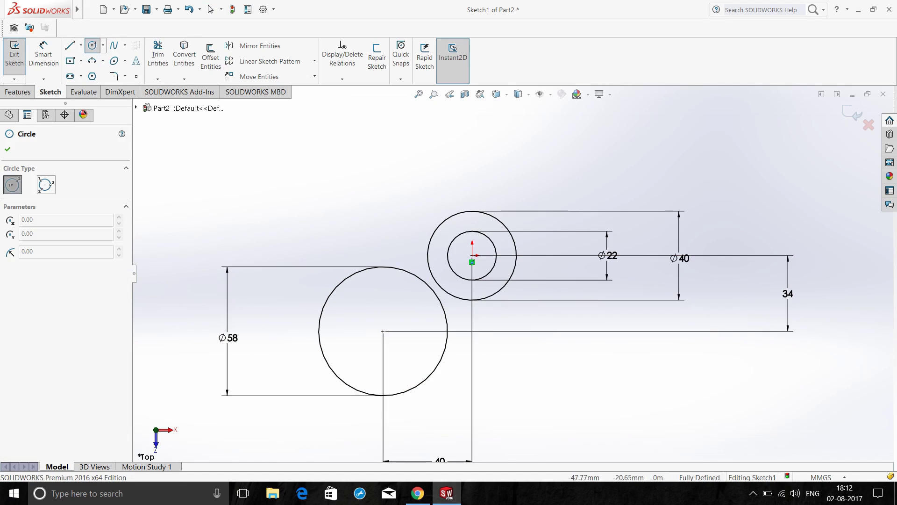
left_click(363, 290)
left_click(366, 300)
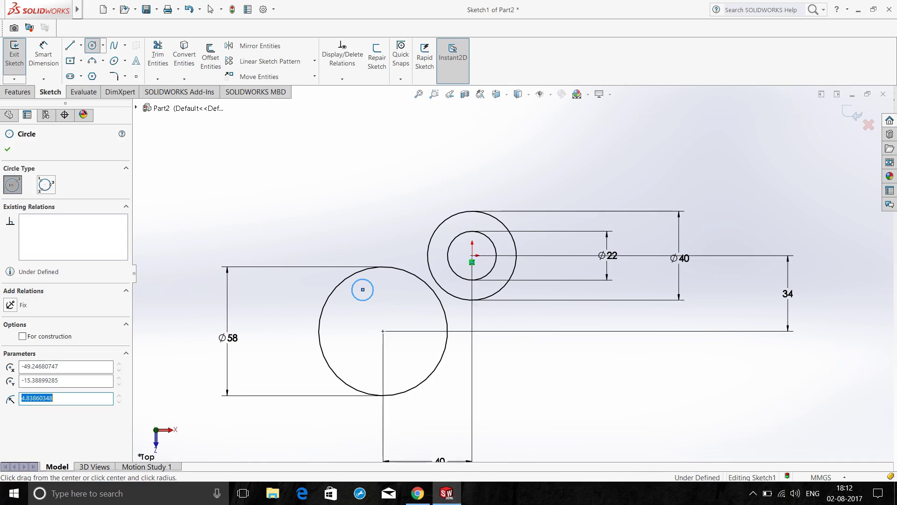
key("Escape")
Dimension the small circle inside the 58 mm circle with a diameter of 8 mm.
left_click(43, 54)
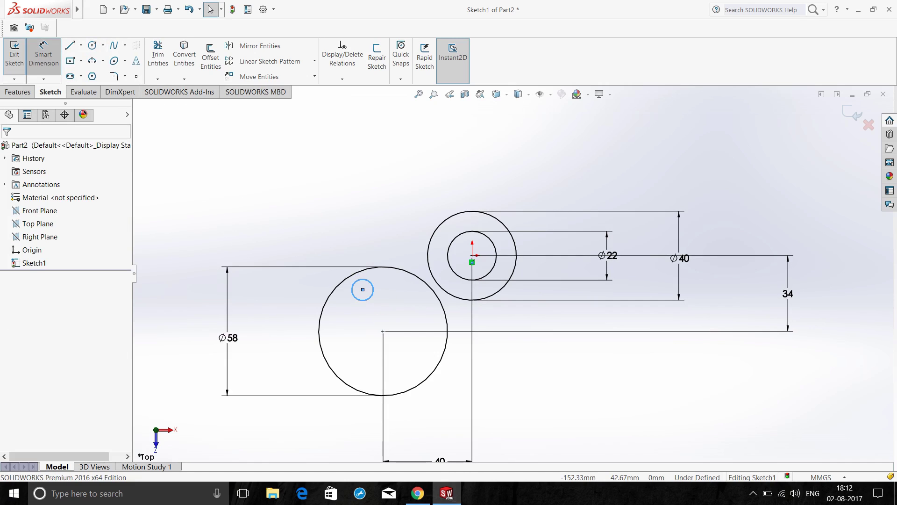
left_click(356, 281)
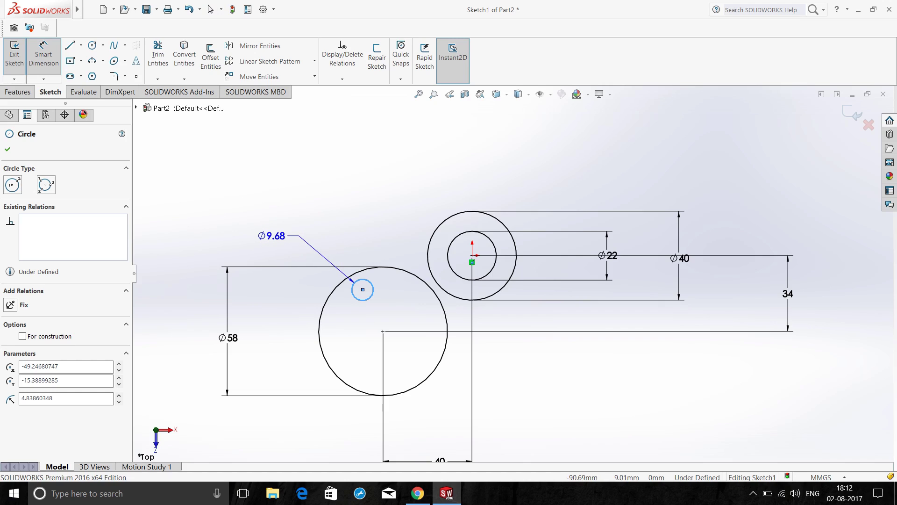
left_click(273, 236)
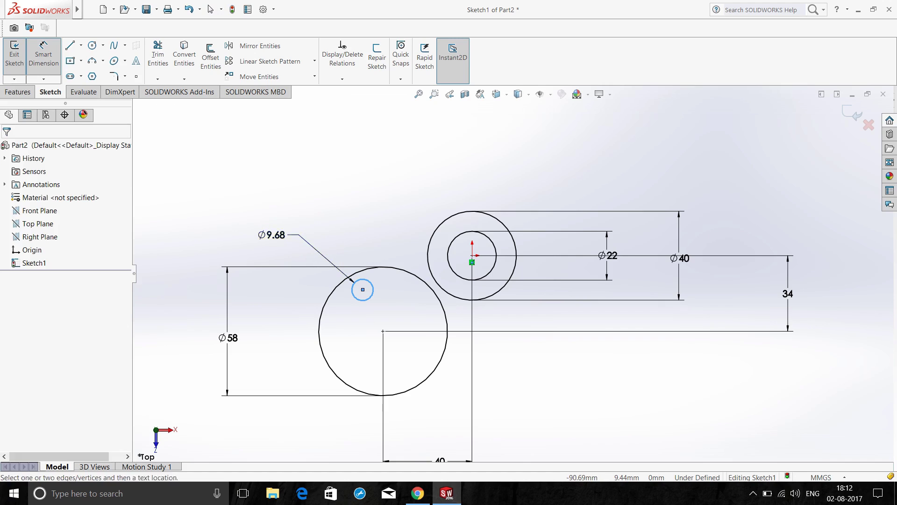
type("8mm")
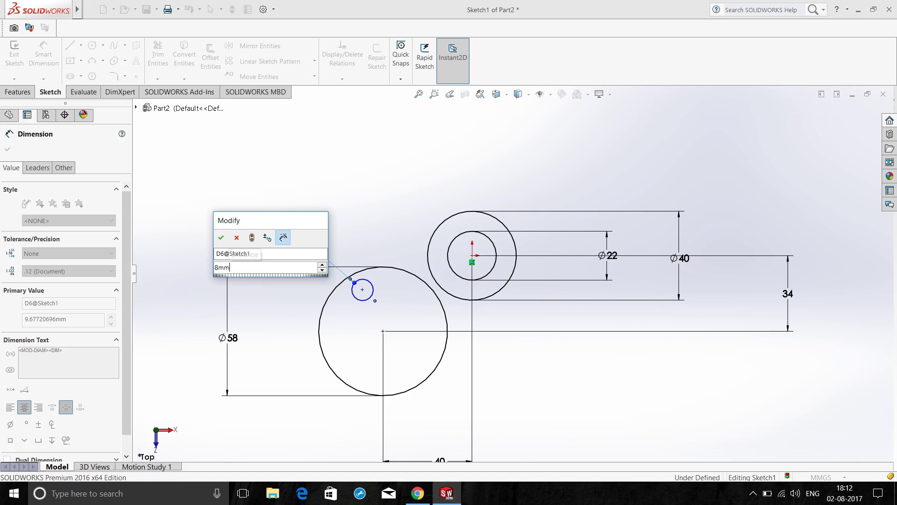
key("Return")
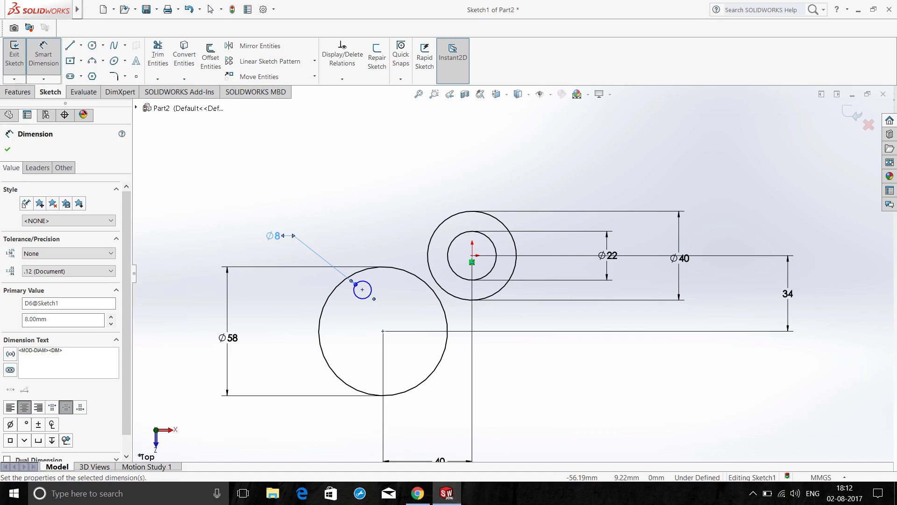
key("Escape")
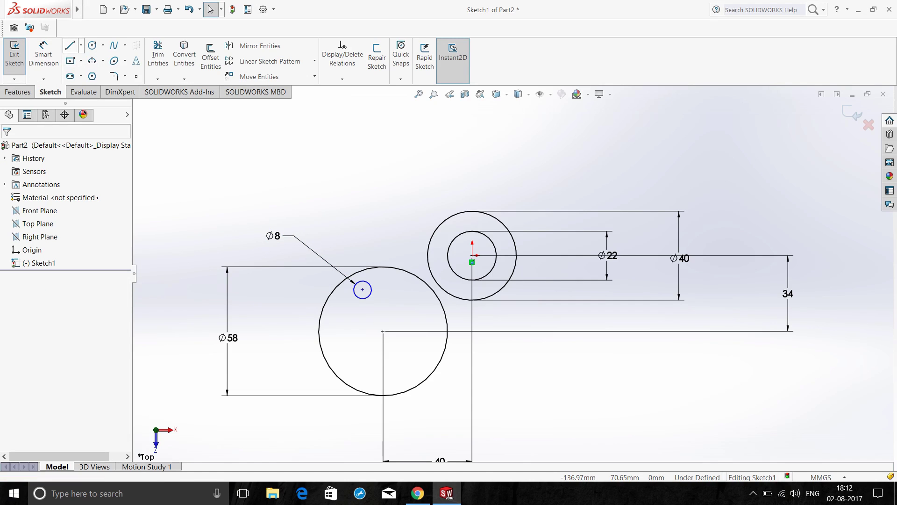
Draw a vertical centerline about 121 mm long through the 58 mm circle's centre, extending past both sides of the circle.
left_click(81, 45)
left_click(89, 69)
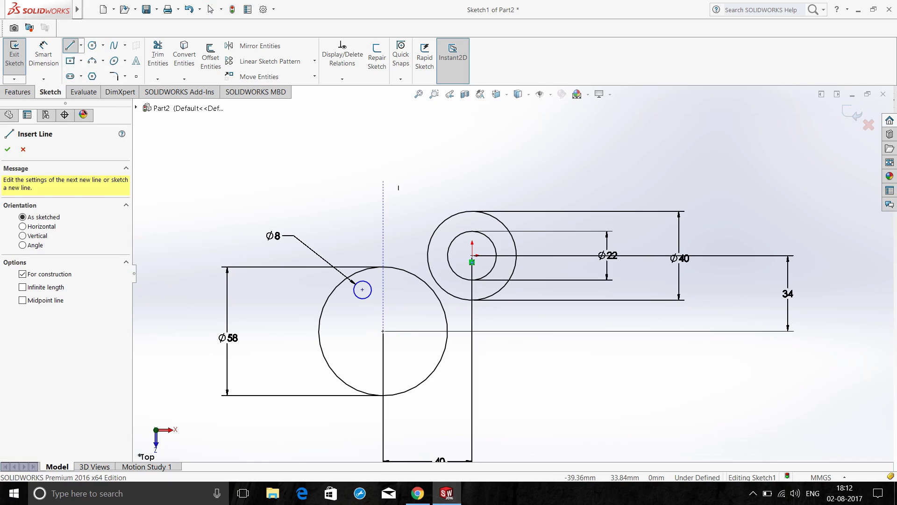
left_click(383, 180)
left_click(384, 449)
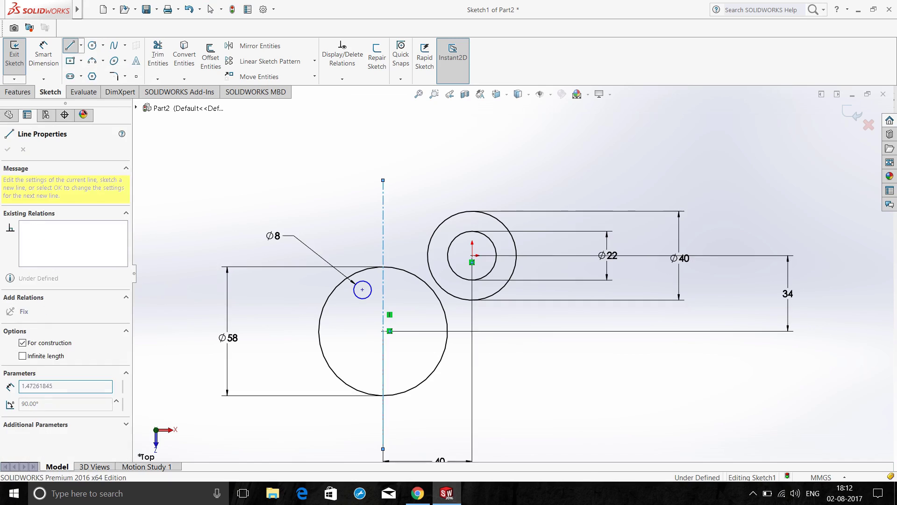
key("Escape")
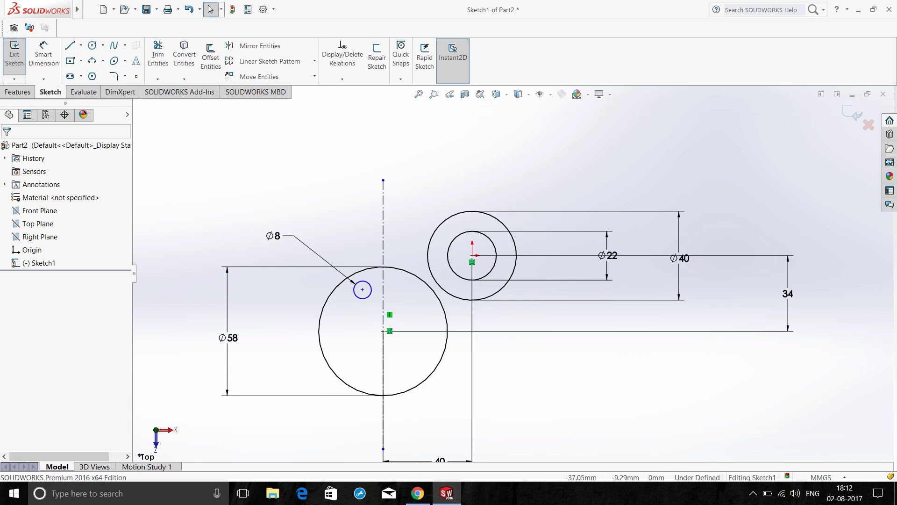
Make the 8 mm circle's centre point coincident with the vertical centerline.
scroll(396, 339, "down", 3)
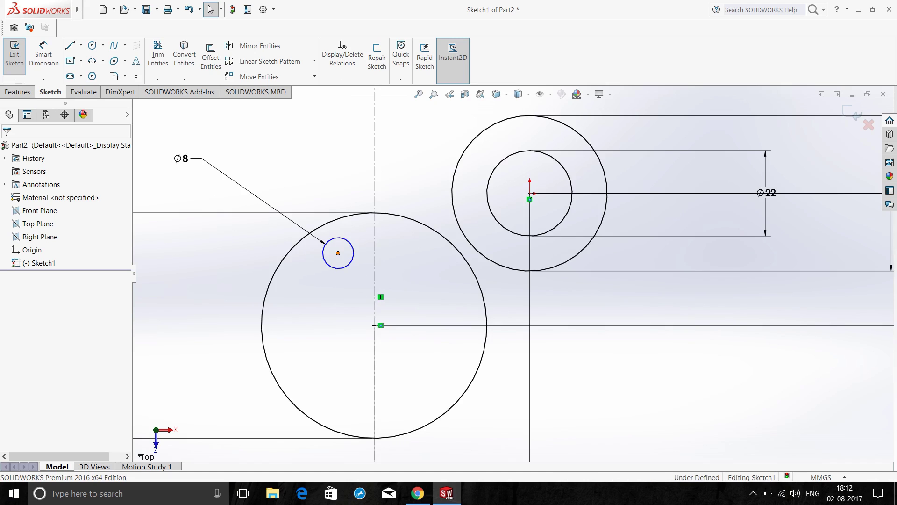
left_click(338, 253)
left_click(374, 292, "ctrl")
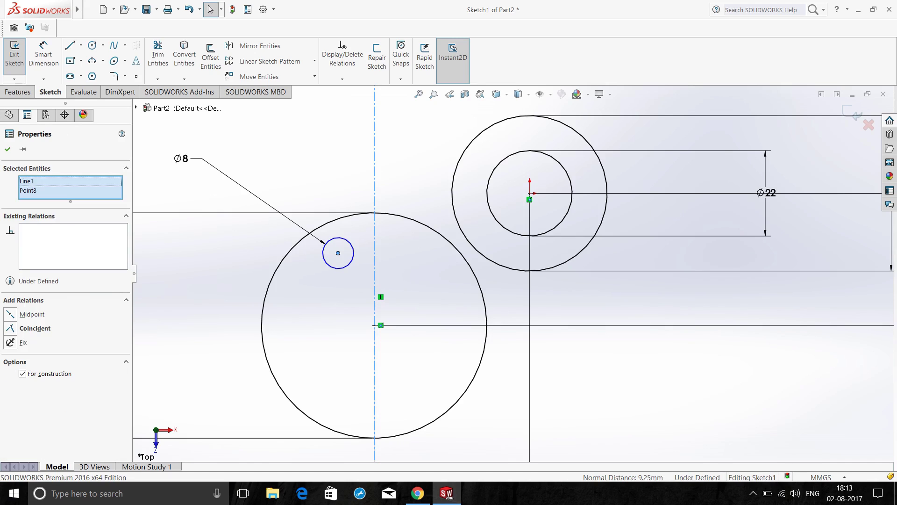
left_click(34, 328)
key("Escape")
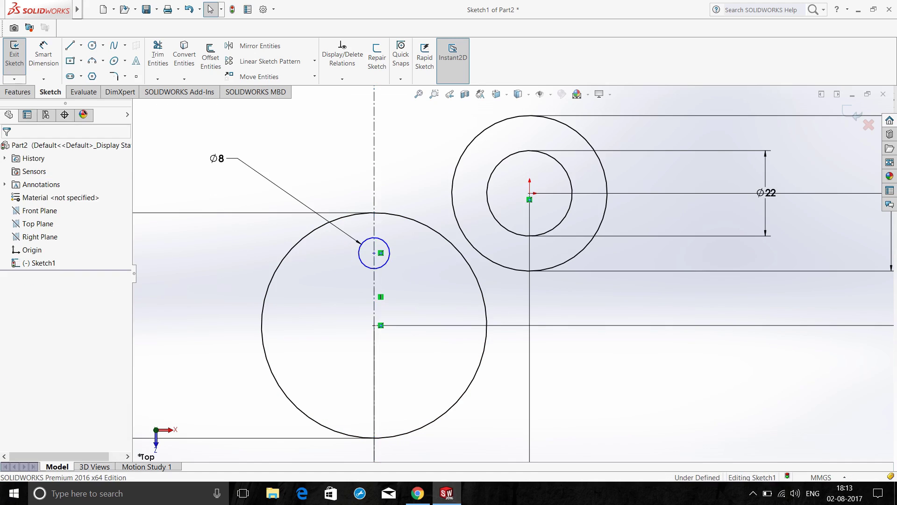
Dimension the vertical distance between the 58 mm circle's centre and the 8 mm circle's centre as 18 mm.
key("f")
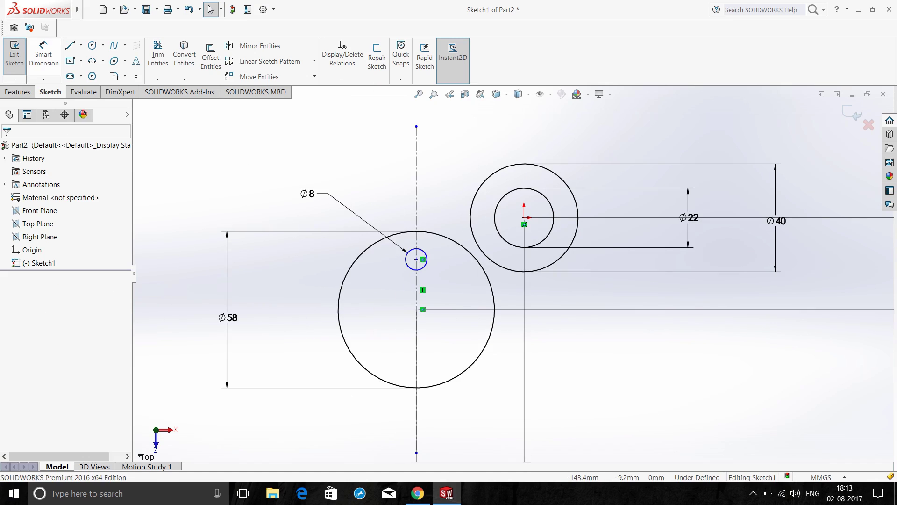
left_click(44, 56)
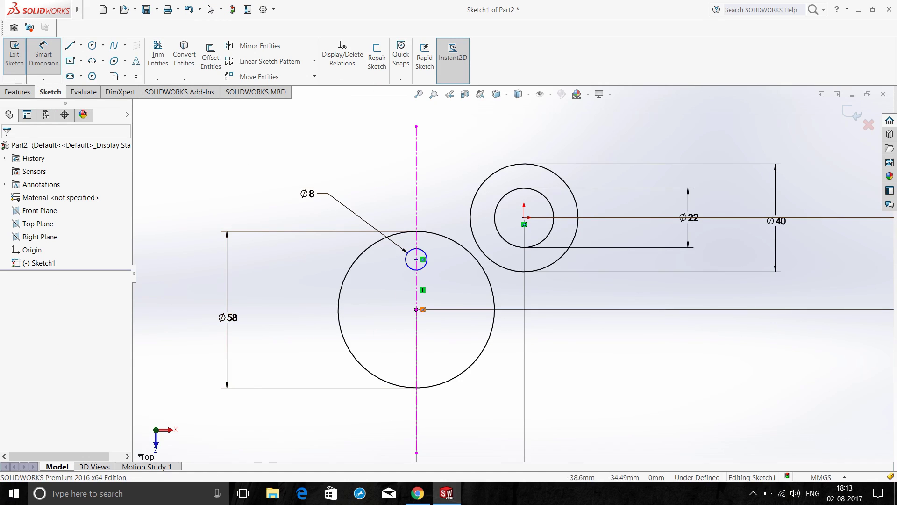
left_click(416, 290)
left_click(416, 259)
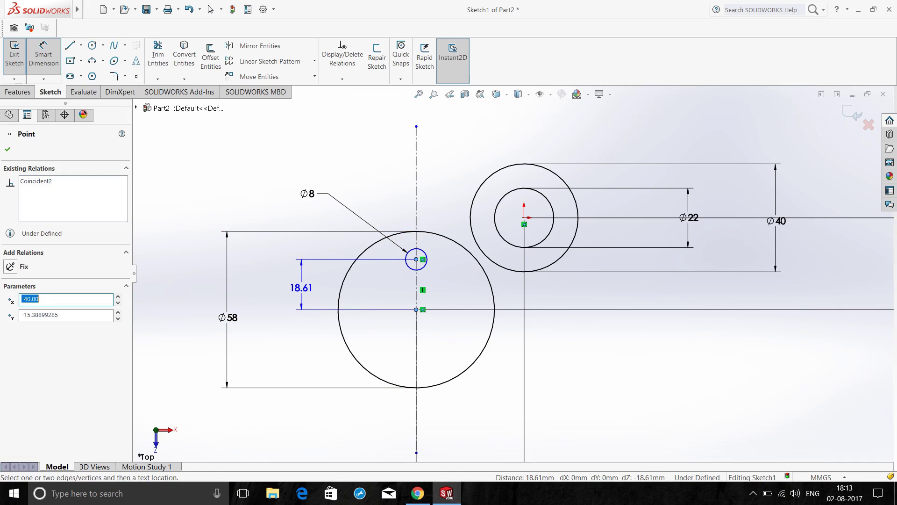
left_click(299, 287)
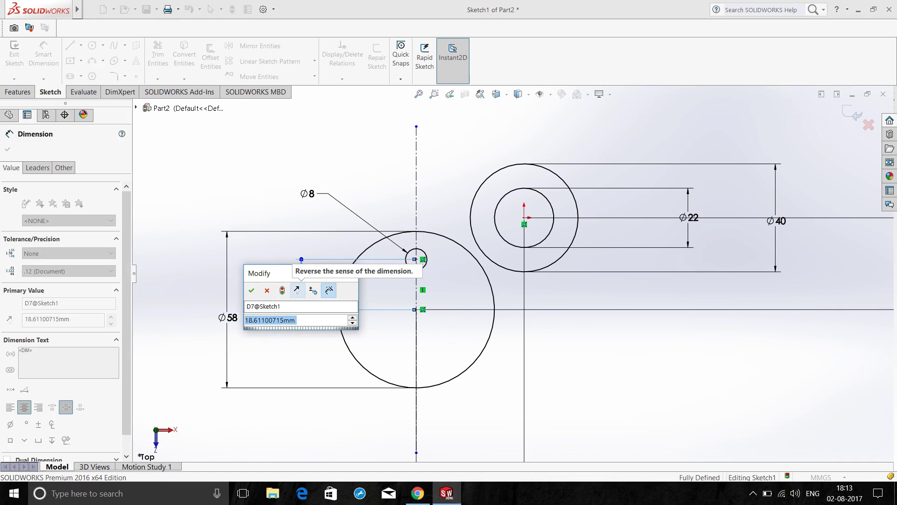
type("18")
key("Return")
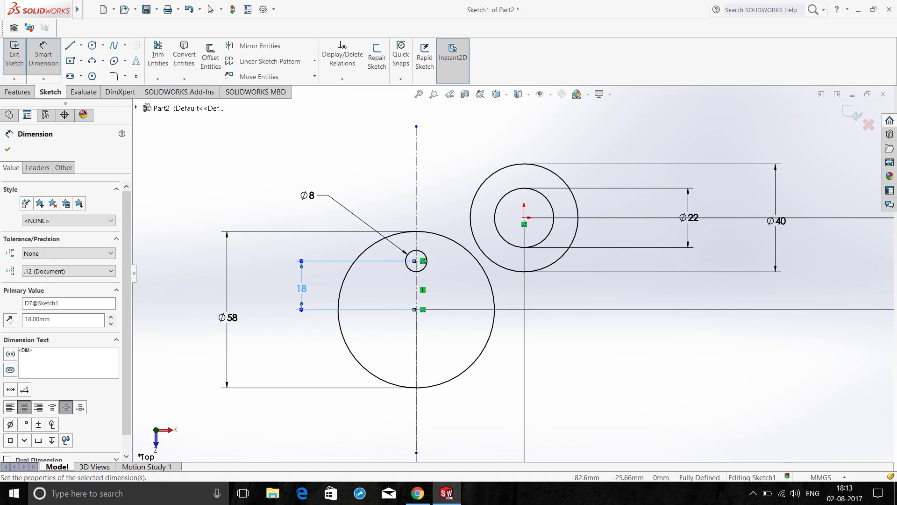
key("Escape")
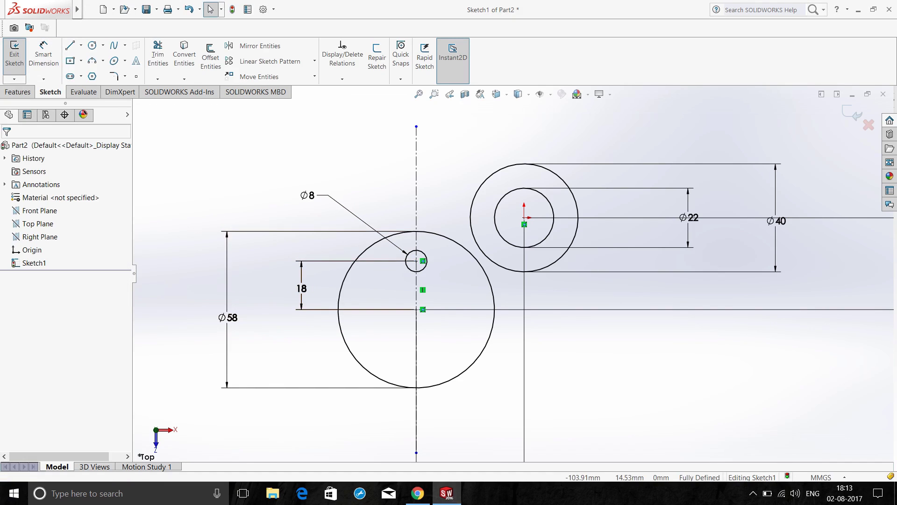
Create a circular sketch pattern of the 8 mm circle around the 58 mm circle's centre with 6 equally spaced instances over 360 degrees.
left_click(315, 60)
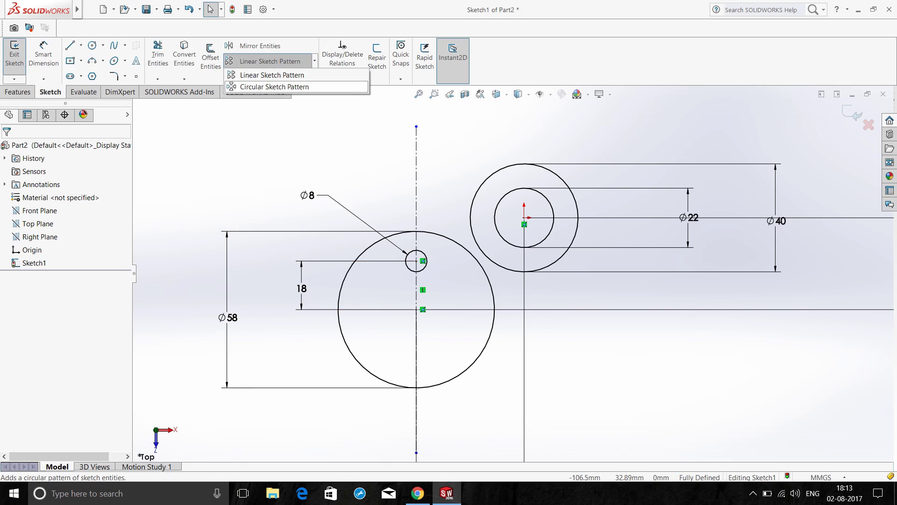
left_click(274, 87)
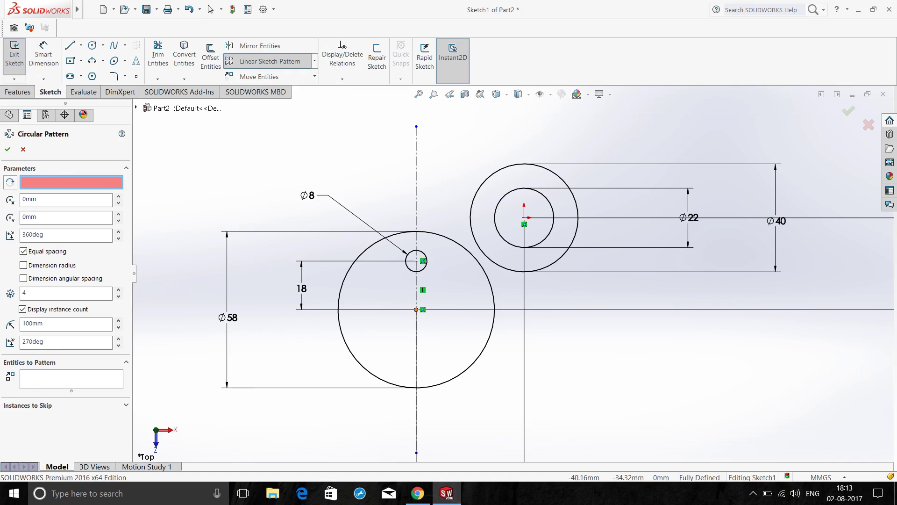
left_click(416, 310)
left_click(65, 293)
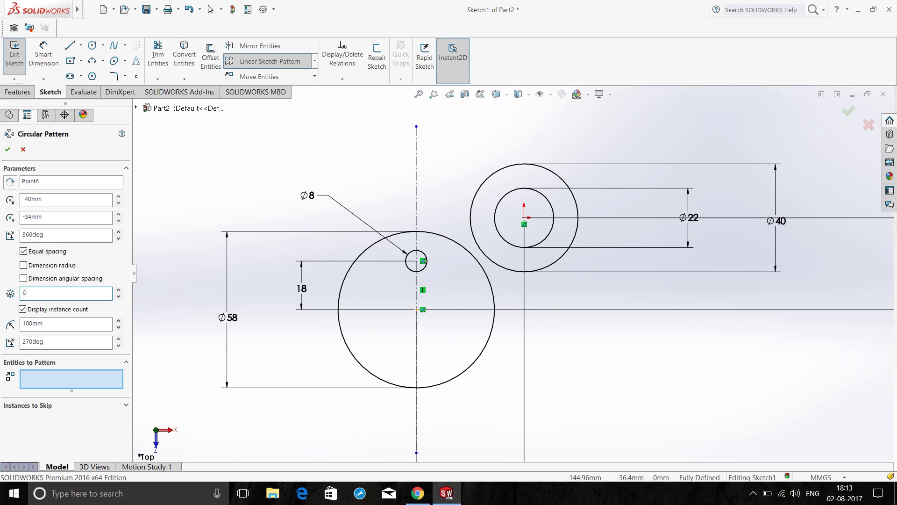
left_click(406, 257)
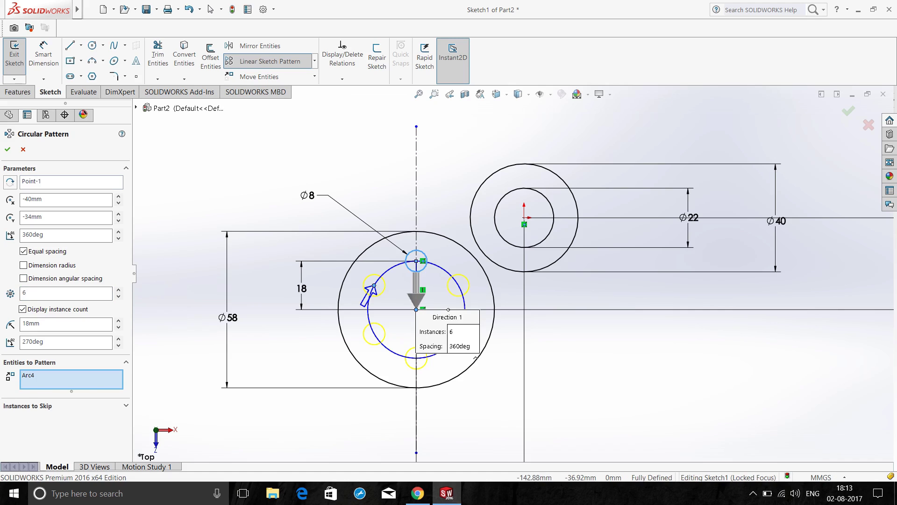
left_click(7, 149)
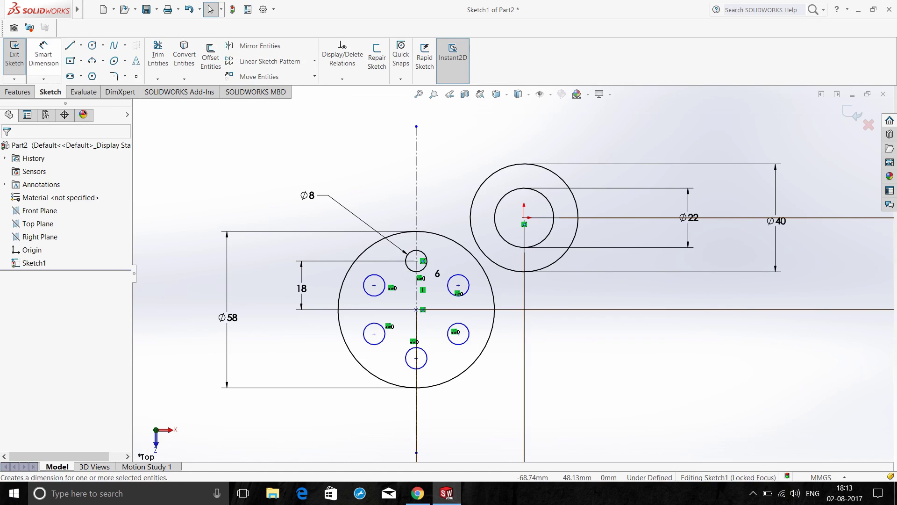
Dimension the horizontal distance from the upper-right patterned circle's centre to the vertical centerline, placing the dimension below the 58 mm circle.
left_click(44, 55)
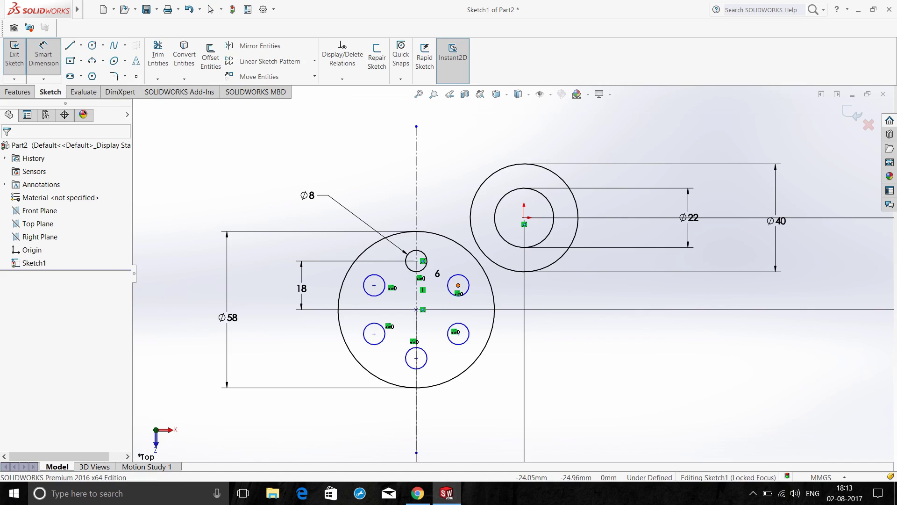
left_click(458, 285)
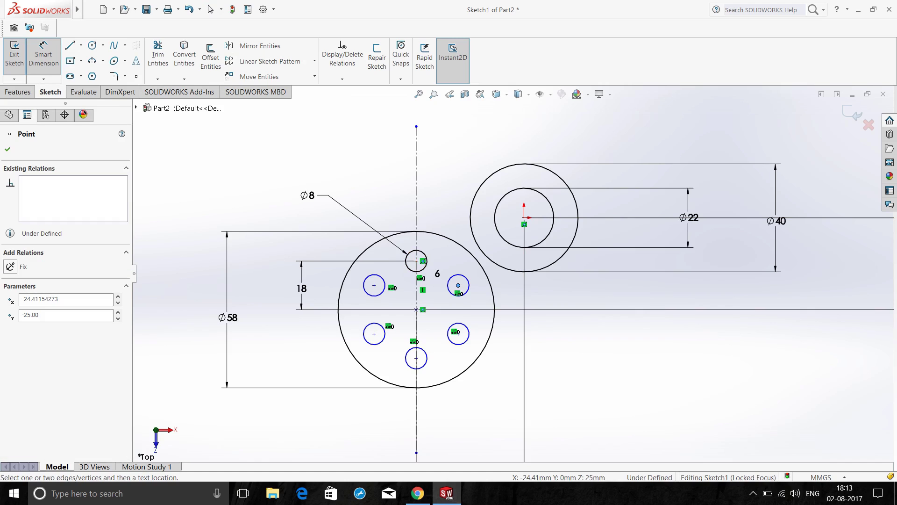
left_click(415, 289)
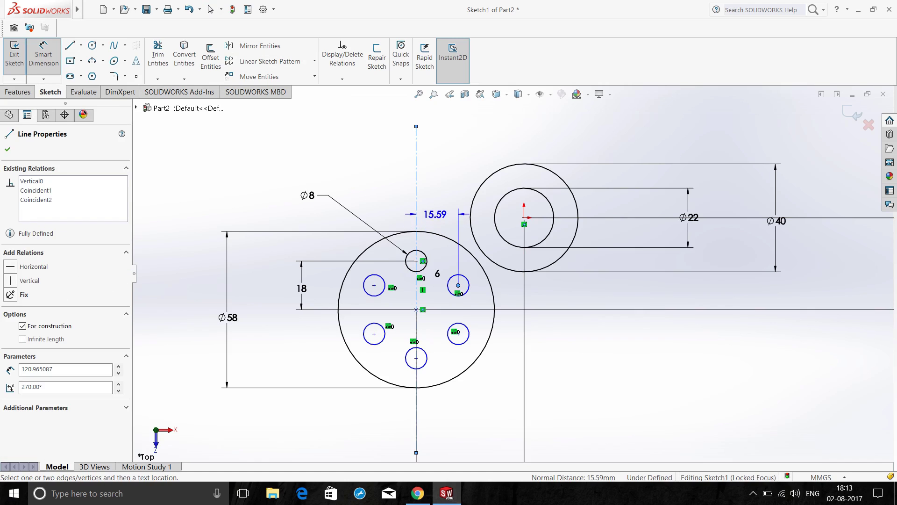
left_click(437, 422)
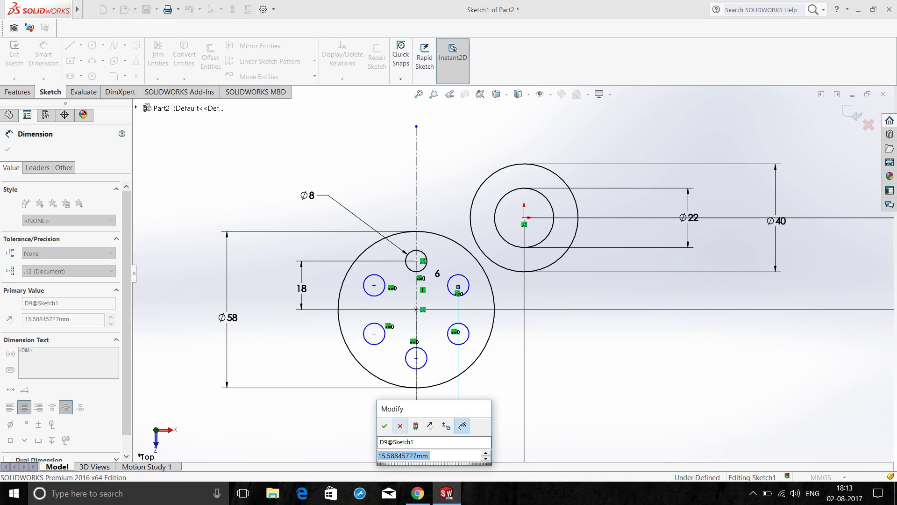
left_click(384, 425)
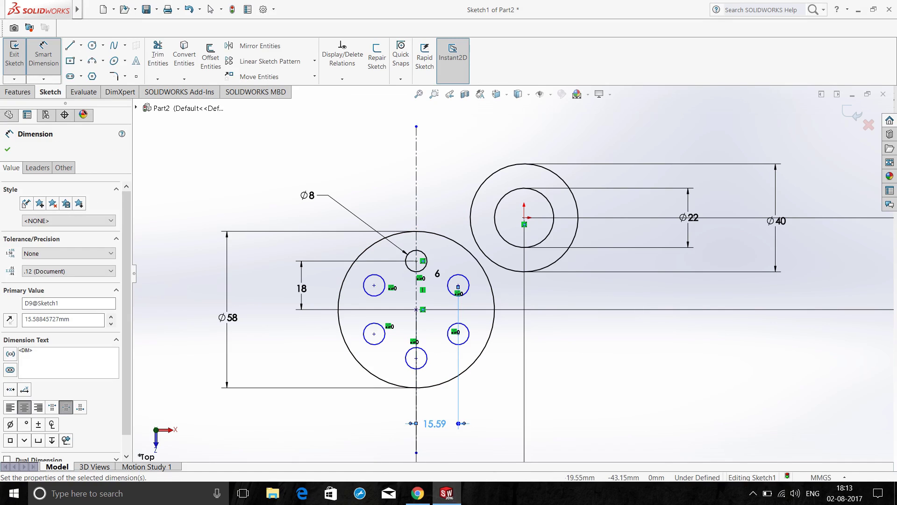
Dimension the vertical distance between the centres of the two right-hand patterned circles, placing the dimension outside the 58 mm circle.
left_click(458, 333)
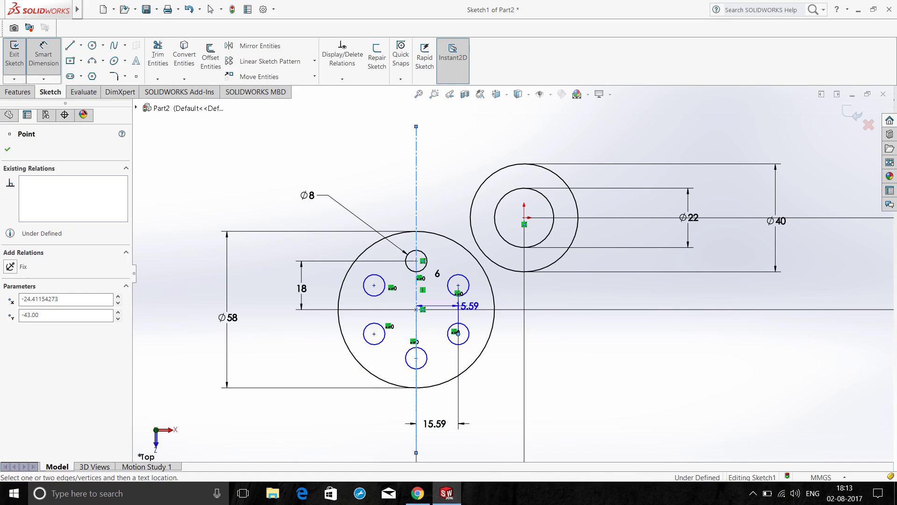
left_click(458, 285)
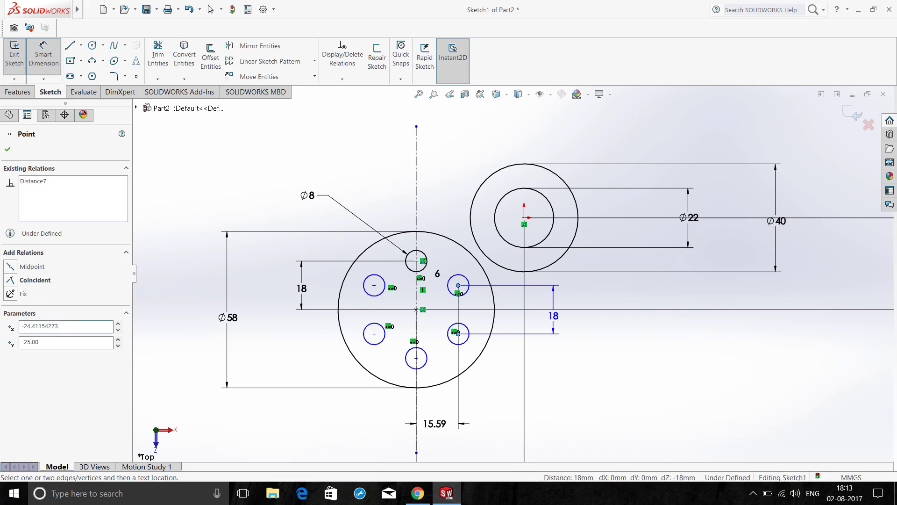
left_click(554, 316)
key("Return")
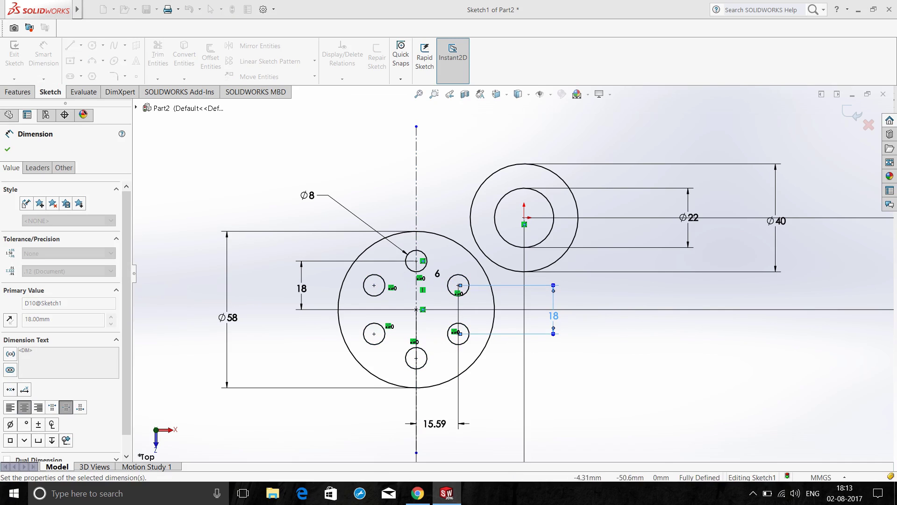
key("Escape")
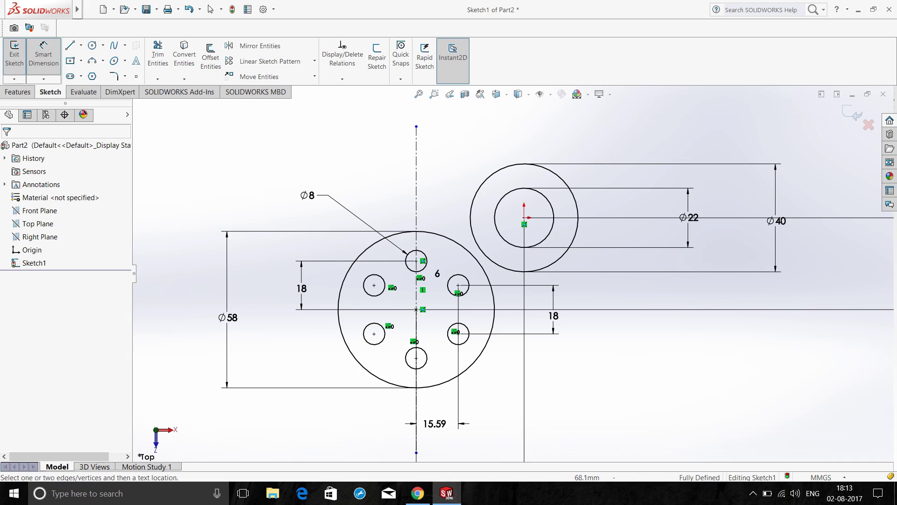
Draw a three-point arc of about 16.7 mm radius from the 40 mm circle's lower edge to the 58 mm circle's right side.
scroll(514, 274, "up", 1)
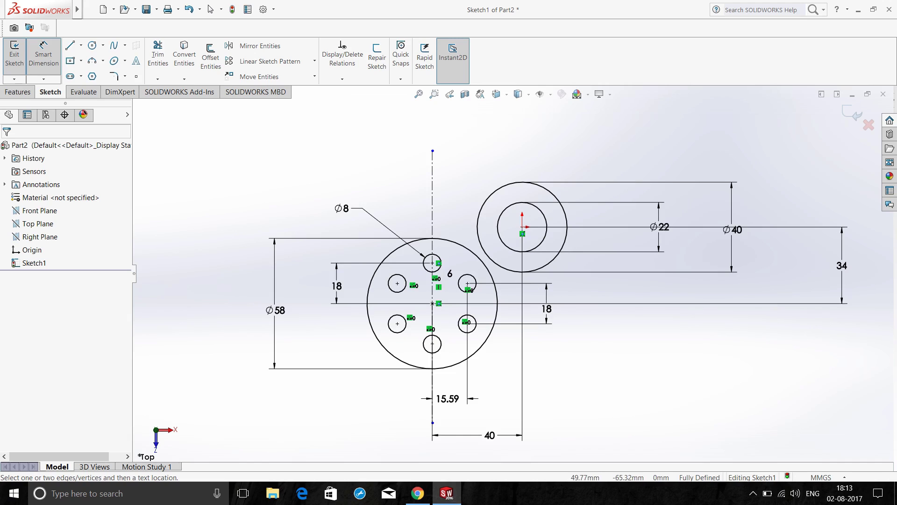
left_click(92, 60)
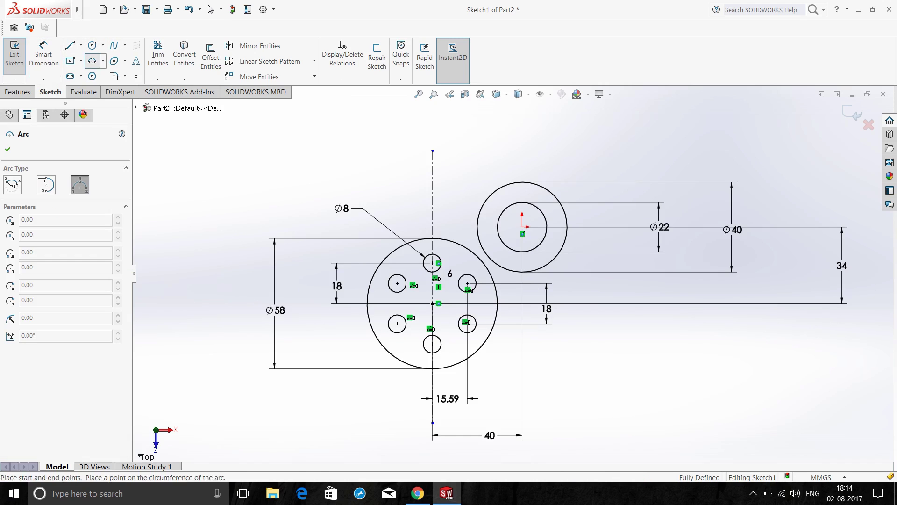
scroll(542, 277, "down", 2)
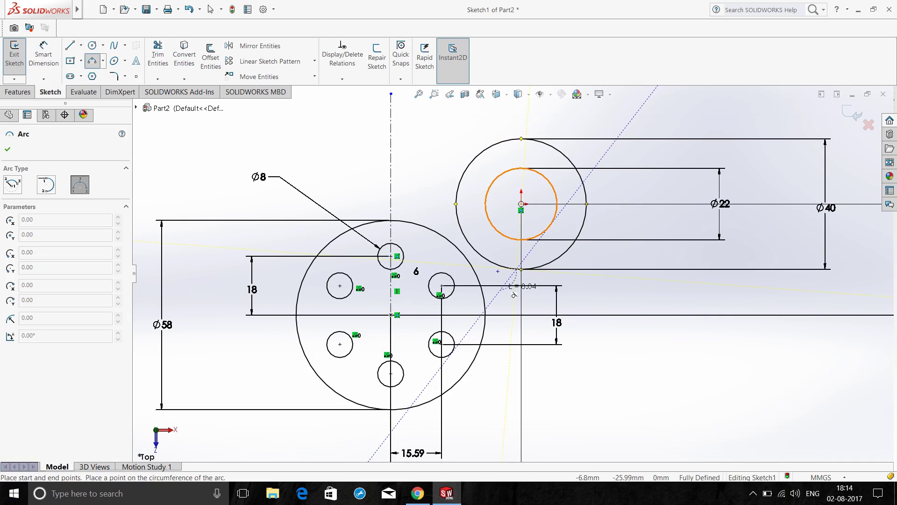
left_click(521, 270)
left_click(486, 320)
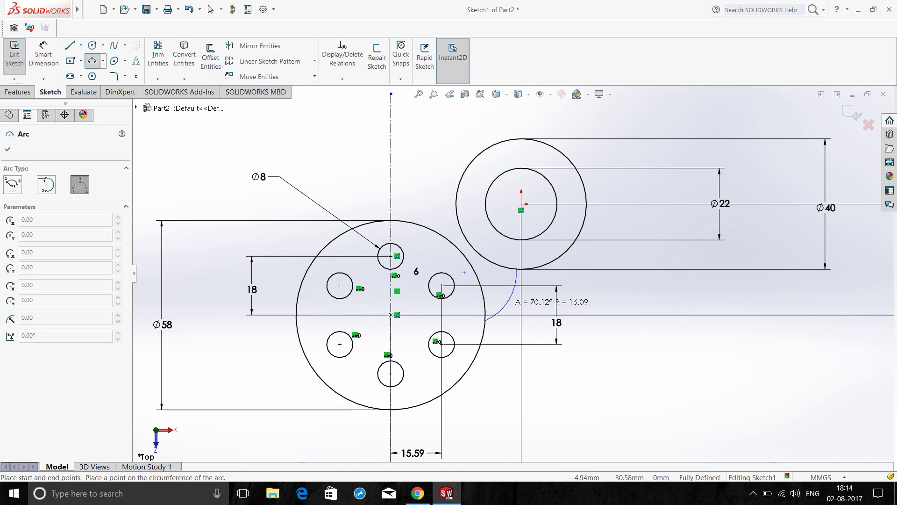
left_click(539, 318)
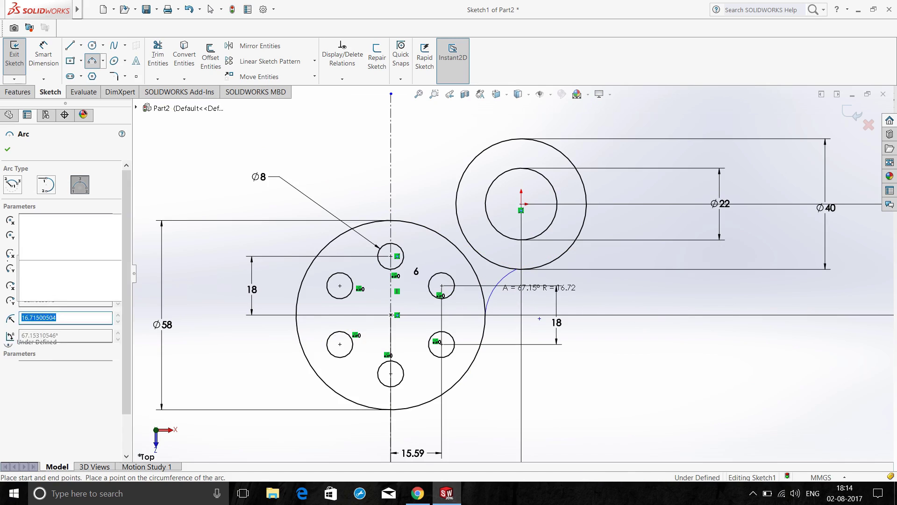
key("Escape")
Dimension the connecting arc's radius as 15 mm.
scroll(362, 283, "down", 3)
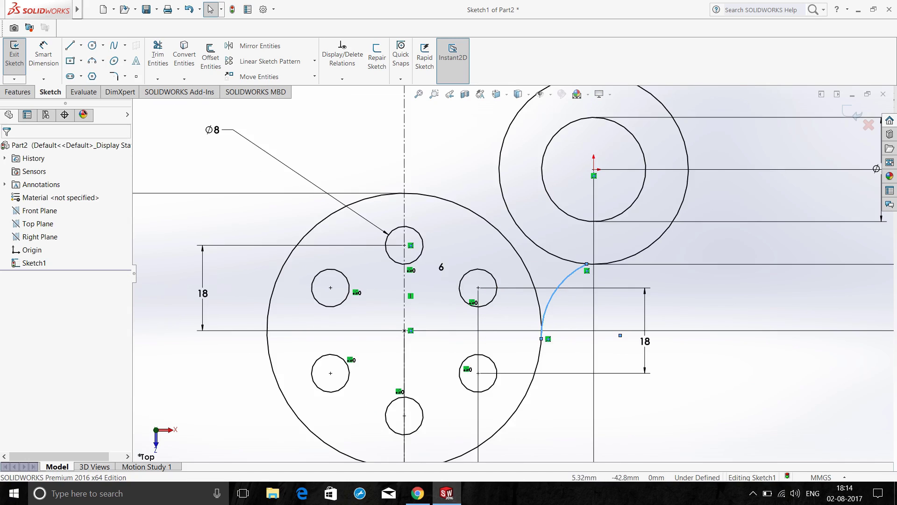
left_click(44, 57)
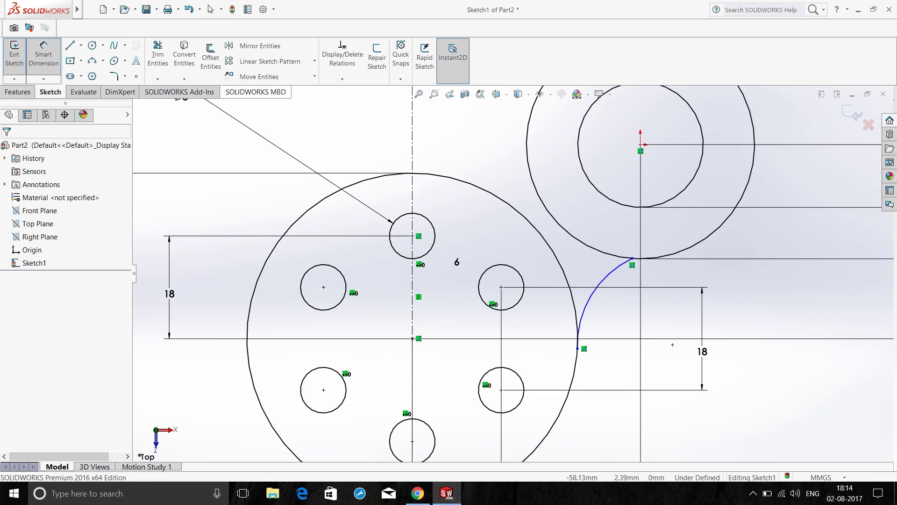
left_click(591, 295)
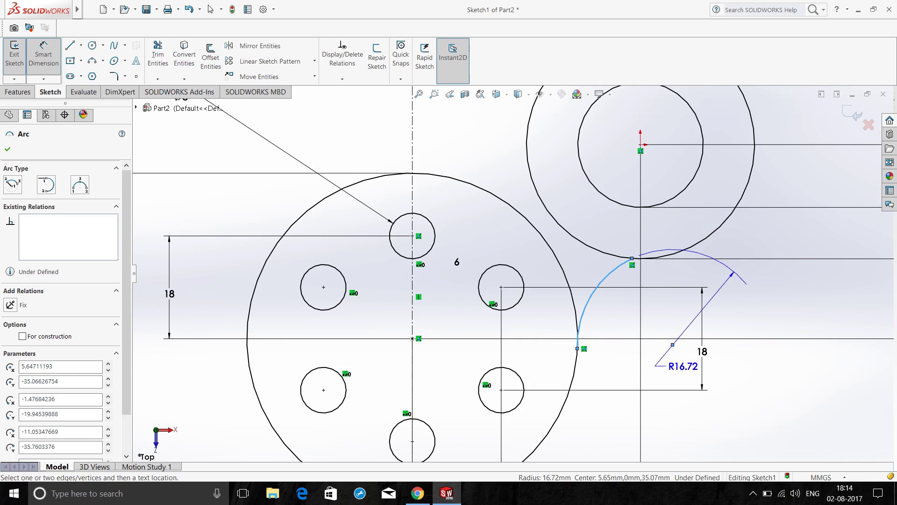
left_click(677, 364)
type("1")
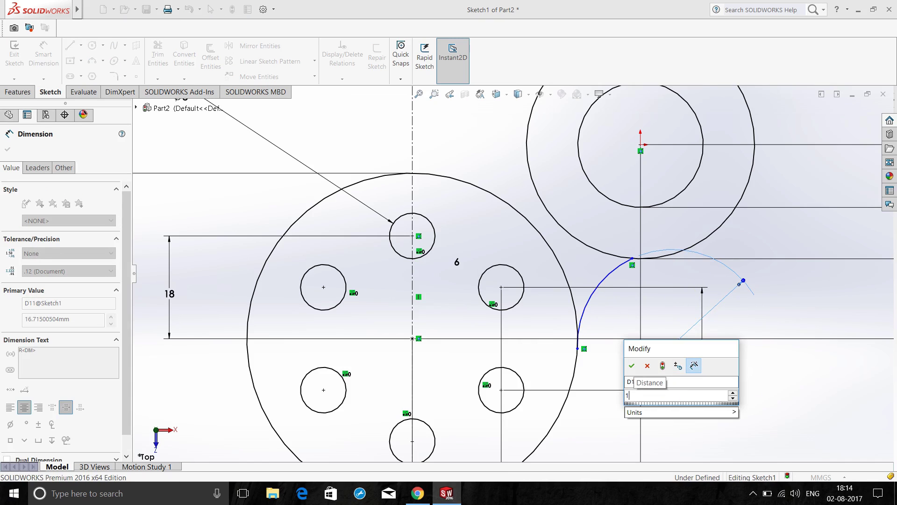
type("5.00m")
type("mm")
key("Return")
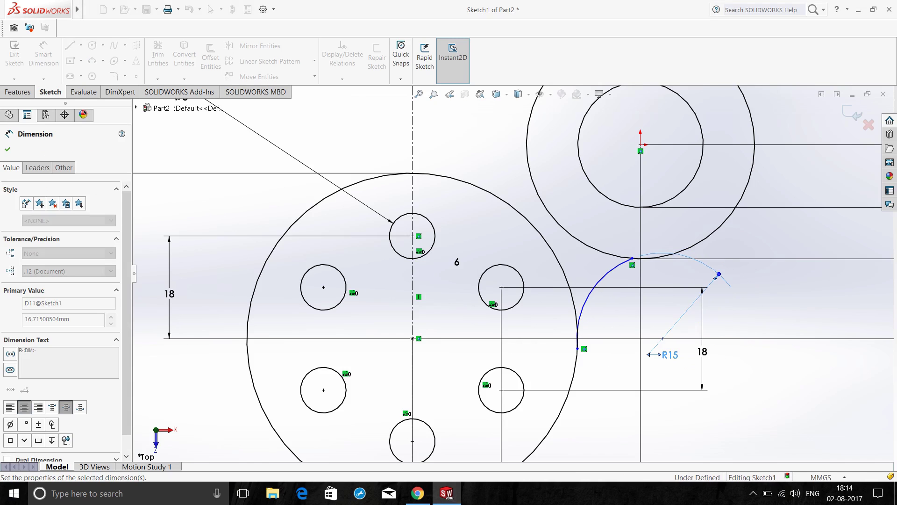
key("Escape")
Make the connecting arc tangent to the 58 mm circle.
scroll(760, 400, "down", 2)
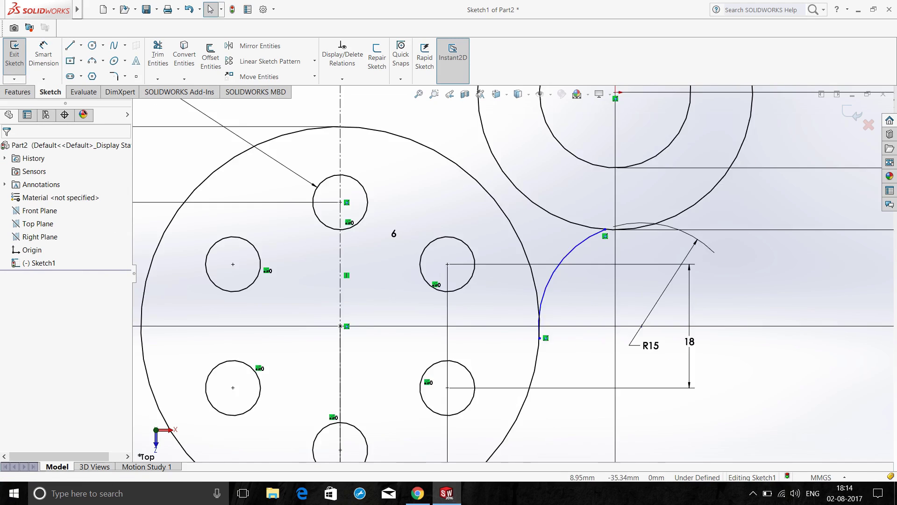
left_click(496, 292)
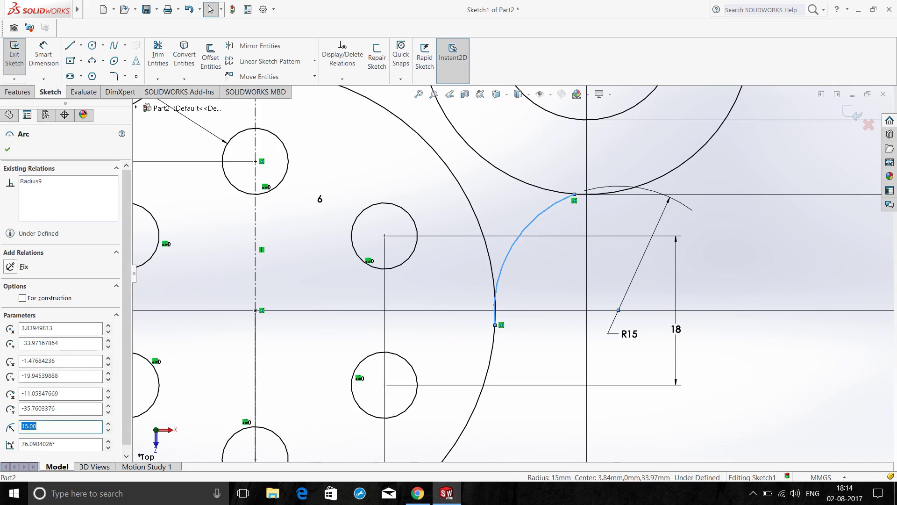
left_click(495, 299, "ctrl")
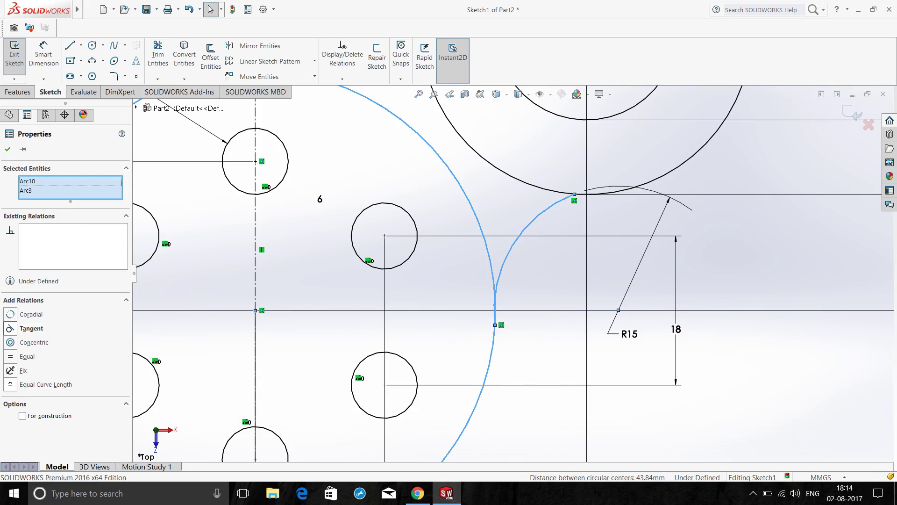
left_click(31, 328)
key("Escape")
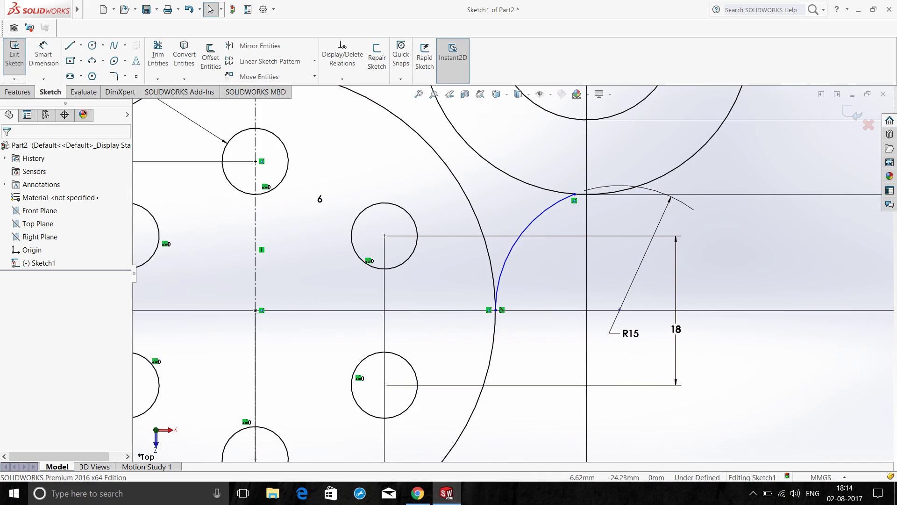
Make the connecting arc tangent to the 40 mm circle.
left_click(522, 234)
left_click(527, 183, "ctrl")
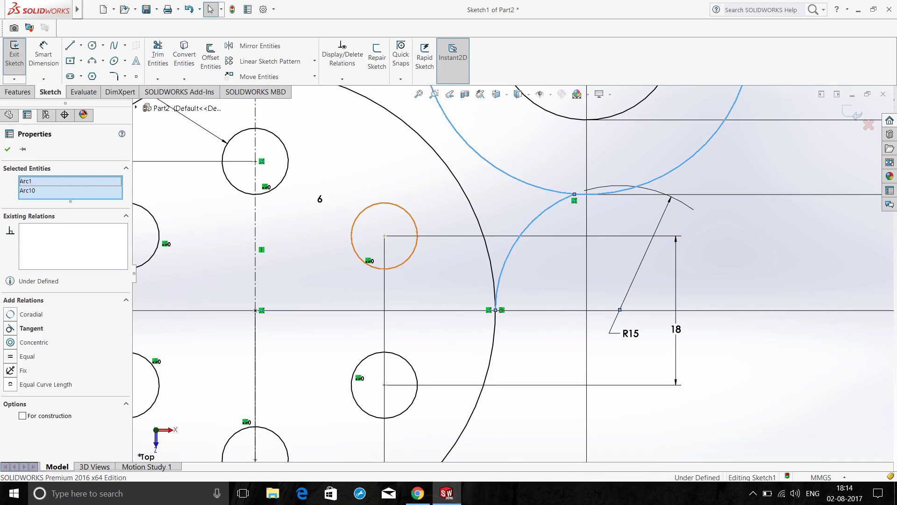
left_click(11, 328)
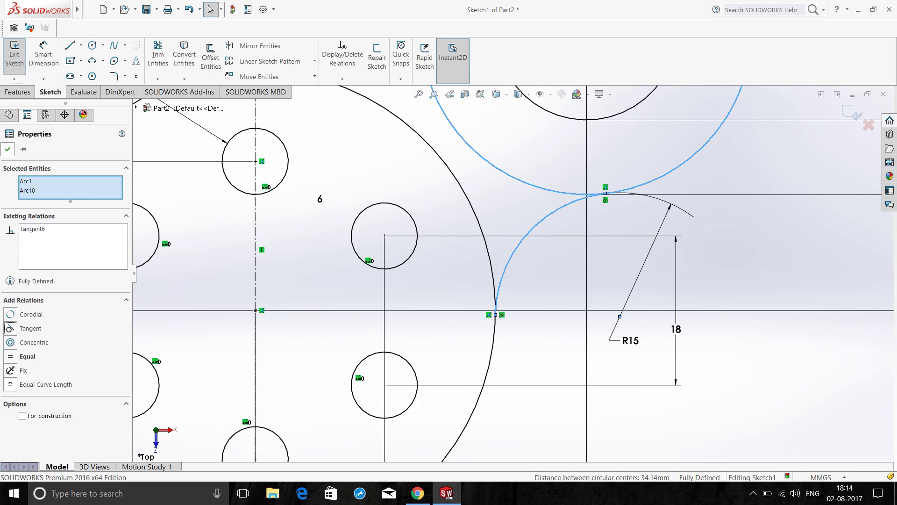
left_click(8, 149)
Draw a horizontal centerline about 196 mm long through the 22 mm circle's centre, extending left past the 58 mm circle.
scroll(615, 258, "up", 2)
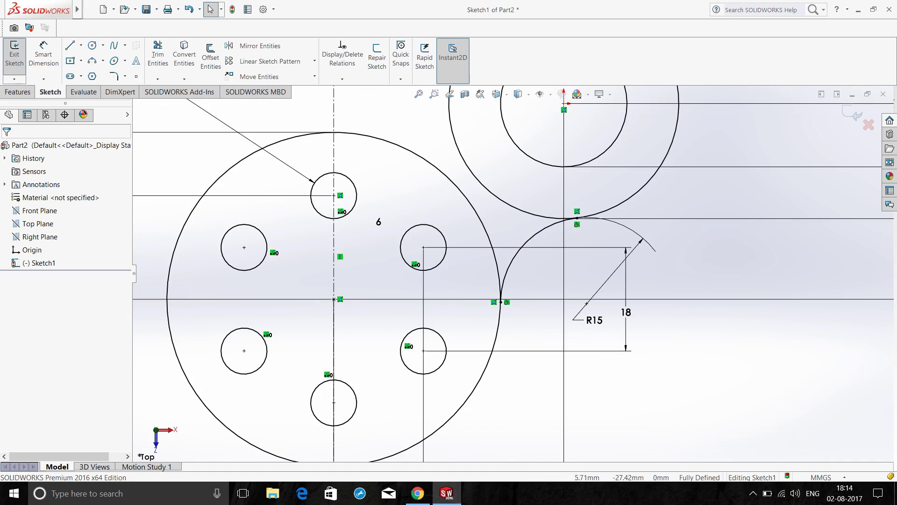
scroll(512, 273, "up", 6)
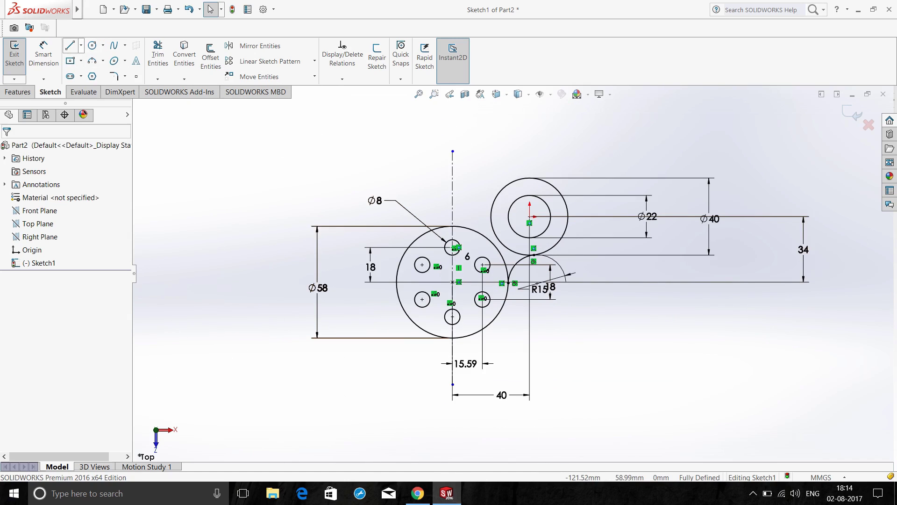
left_click(81, 45)
left_click(90, 68)
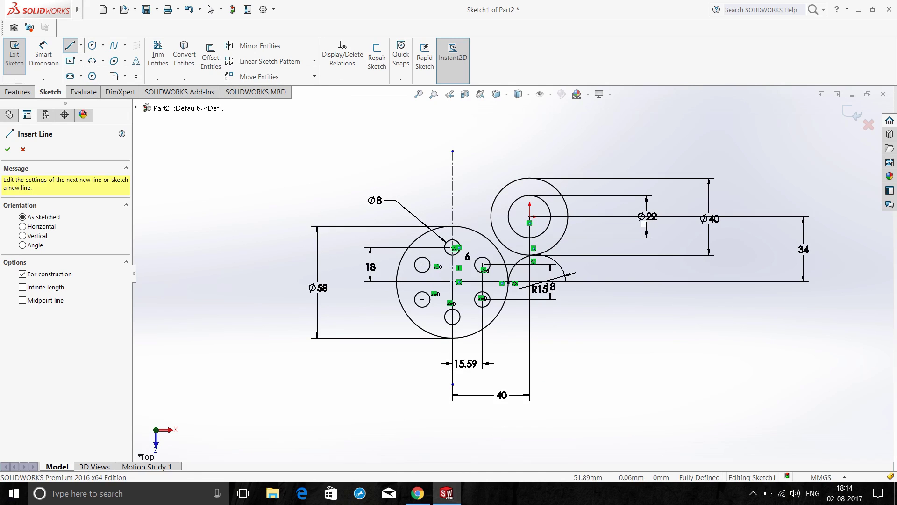
left_click(530, 216)
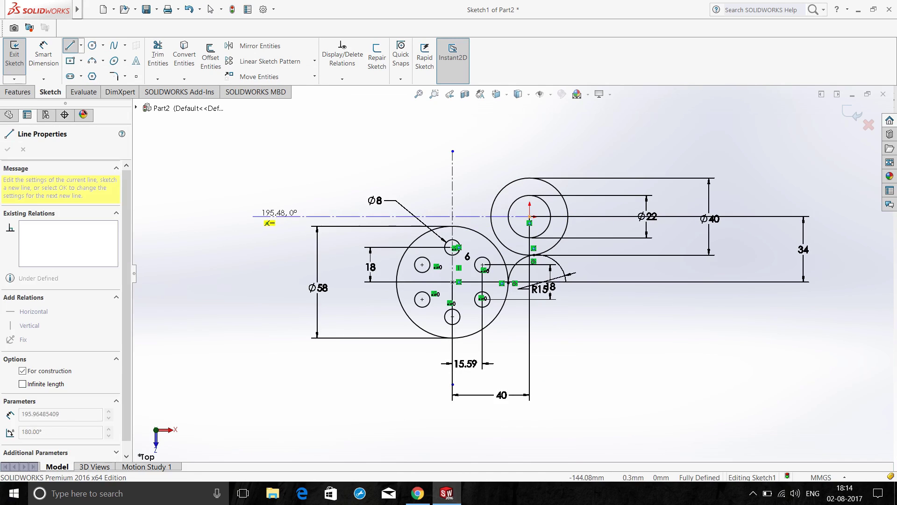
left_click(251, 216)
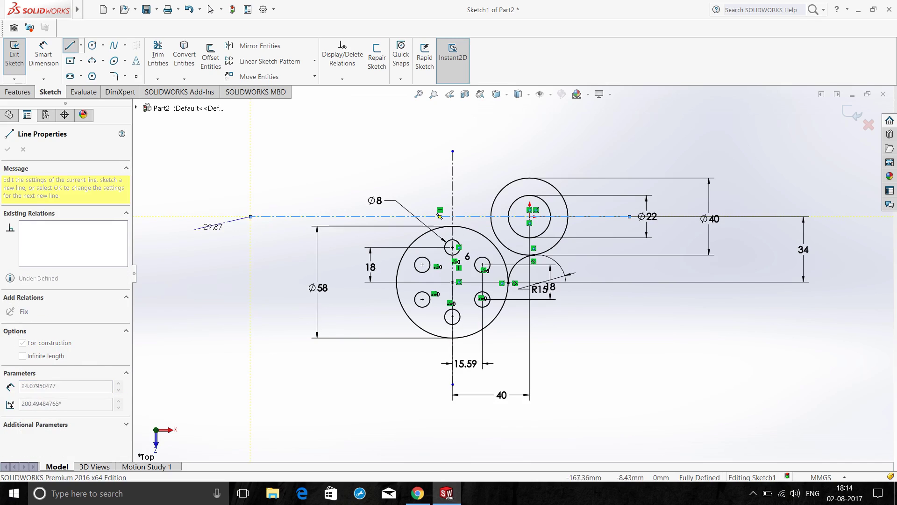
key("Escape")
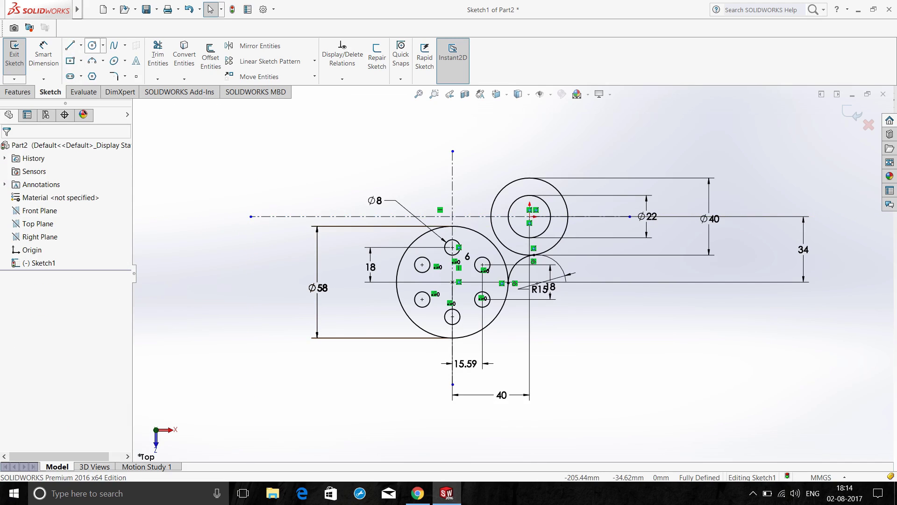
Sketch two concentric circles of about 14.4 and 23.2 mm radius on the horizontal centerline, left of the vertical centerline.
left_click(92, 45)
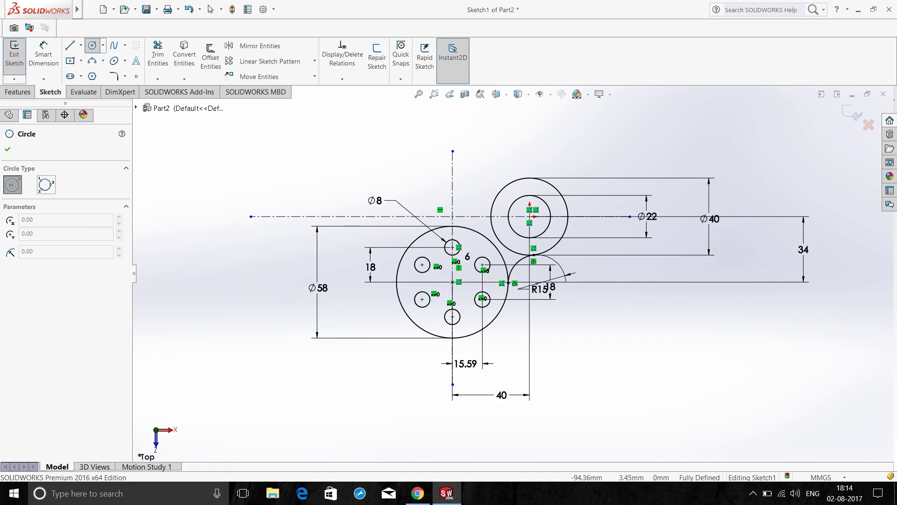
left_click(343, 217)
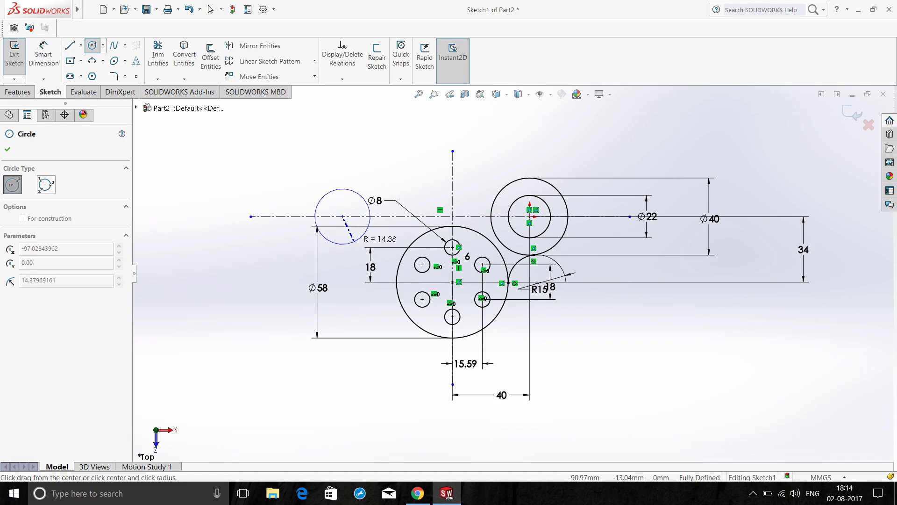
left_click(353, 242)
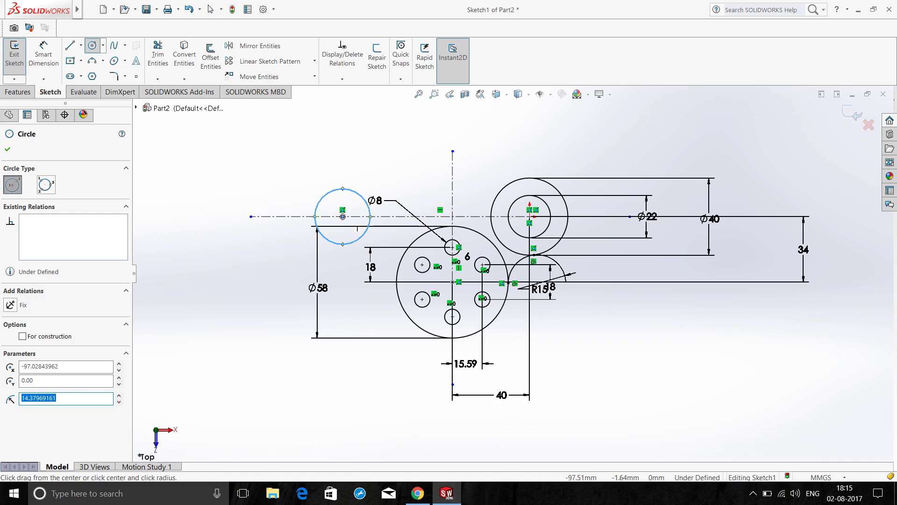
left_click(343, 217)
left_click(374, 247)
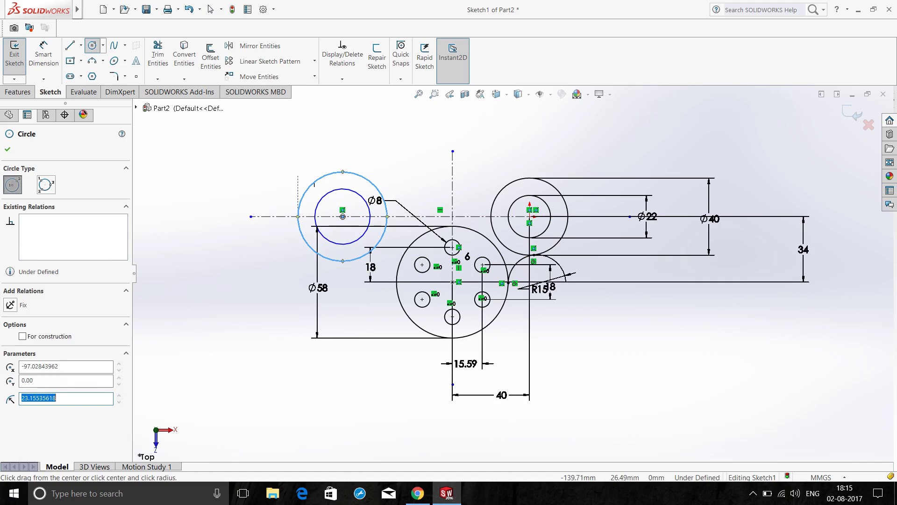
left_click(8, 149)
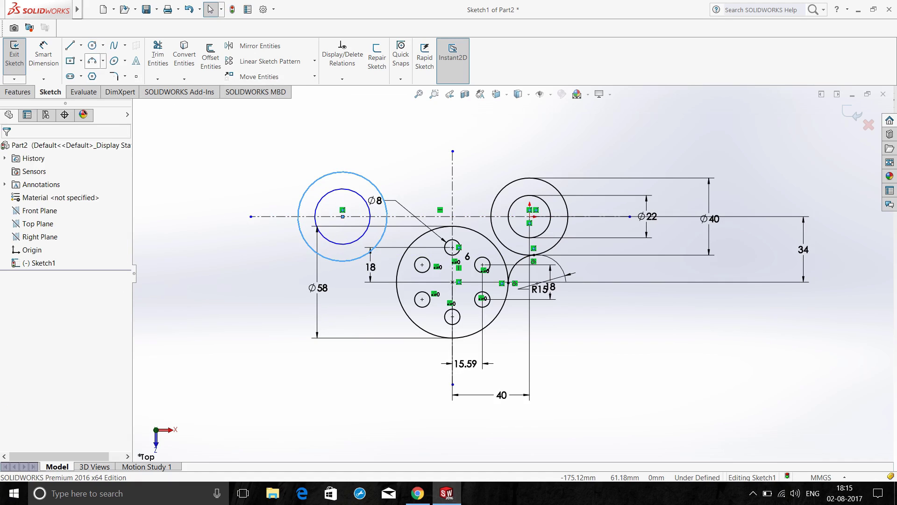
Dimension the outer of the two new concentric circles with a 40 mm diameter.
left_click(44, 56)
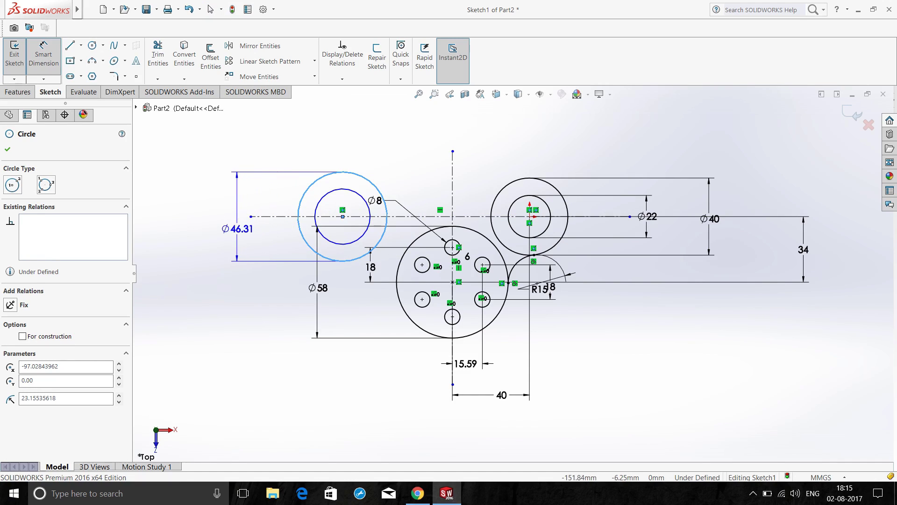
left_click(238, 229)
type("40mm")
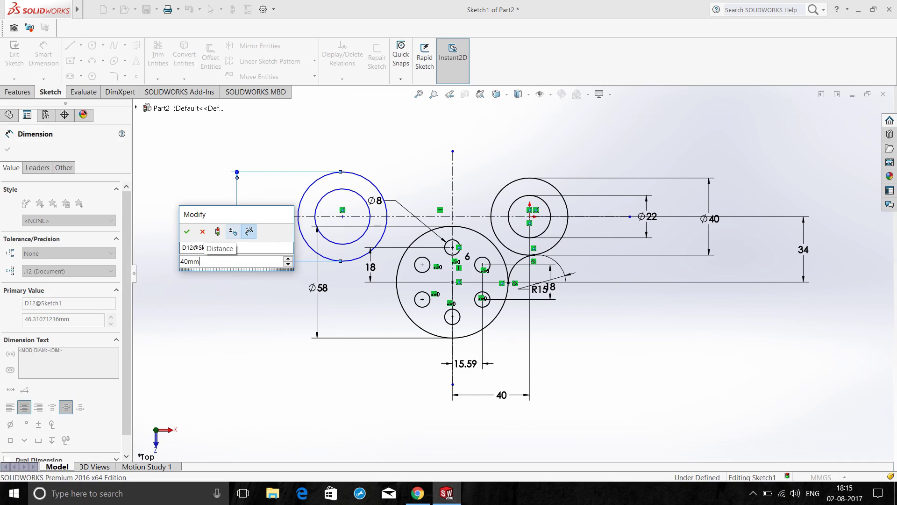
key("Return")
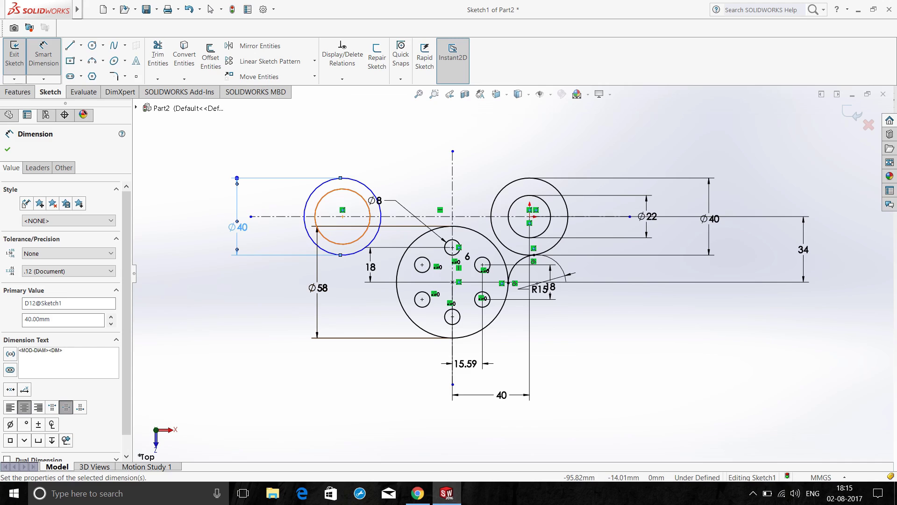
Dimension the inner circle of the left-hand concentric pair with a 16 mm diameter.
left_click(317, 227)
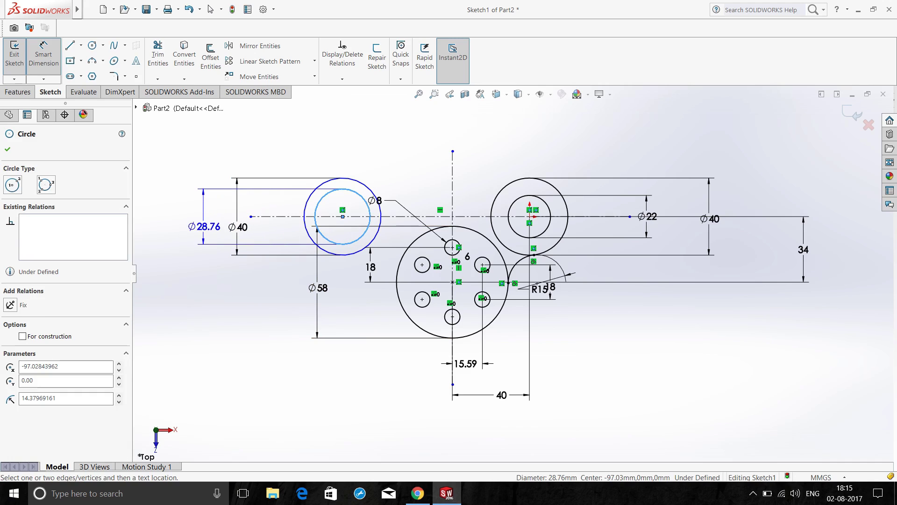
left_click(222, 219)
type("16mm")
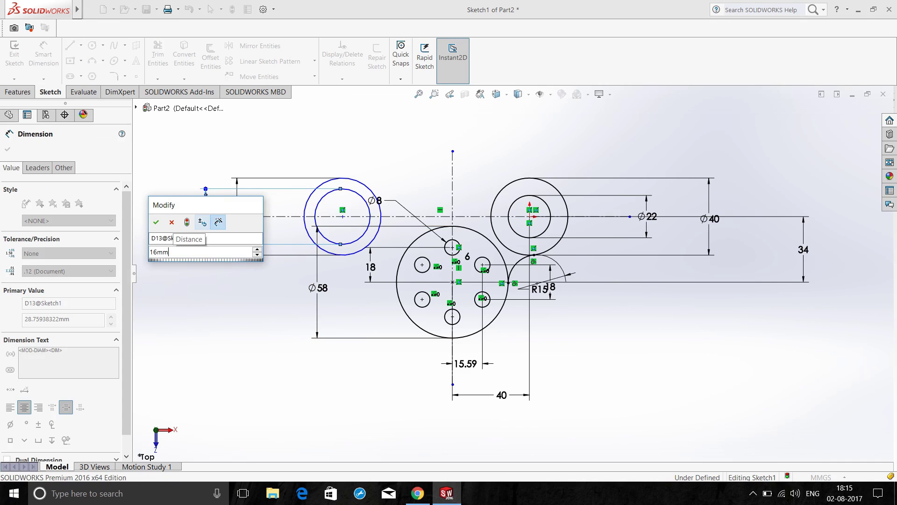
key("Return")
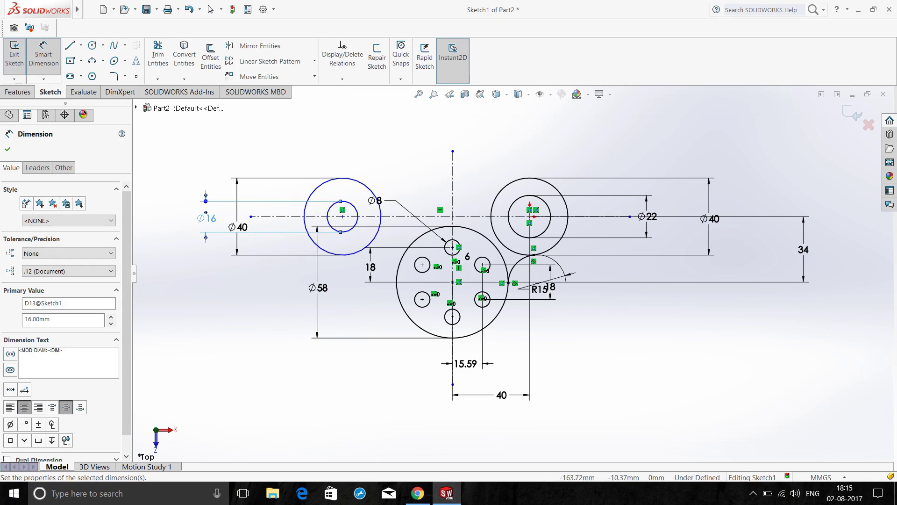
key("Escape")
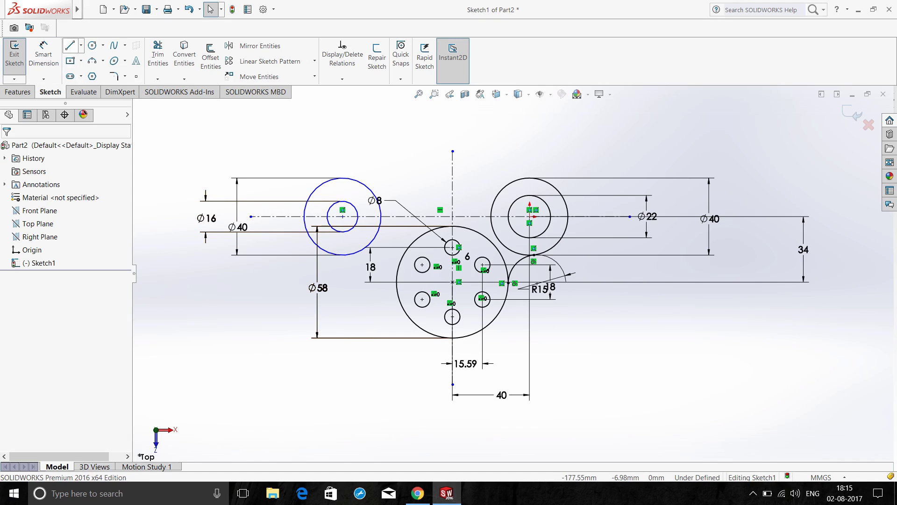
Sketch a slanted line about 91 mm long, descending below and to the left of the 58 mm circle.
key("l")
left_click(242, 317)
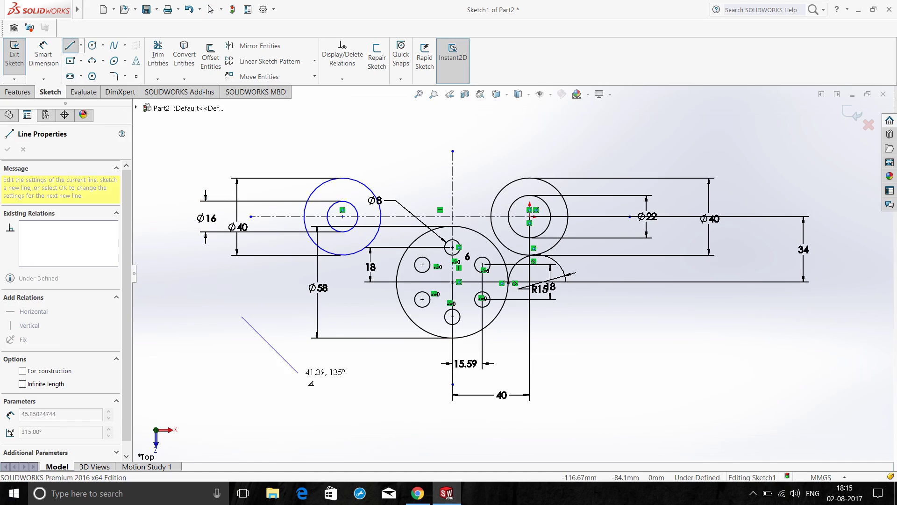
left_click(362, 442)
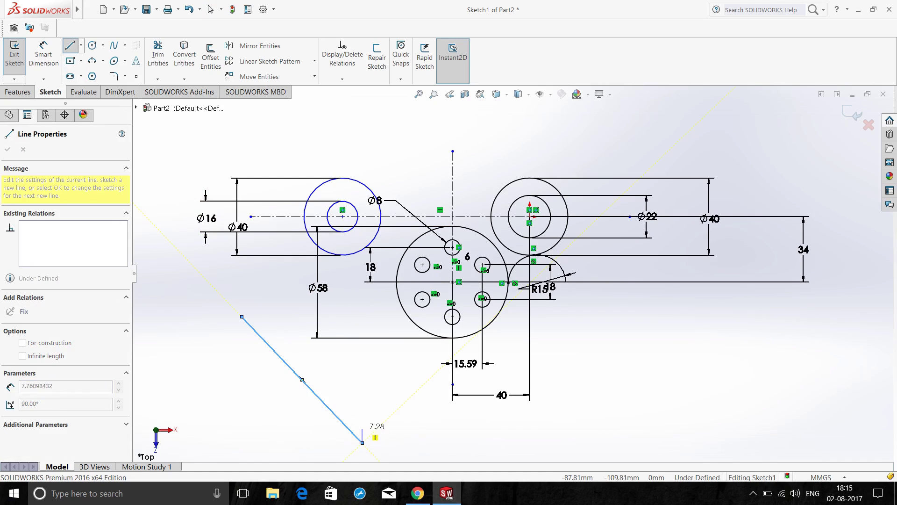
key("Escape")
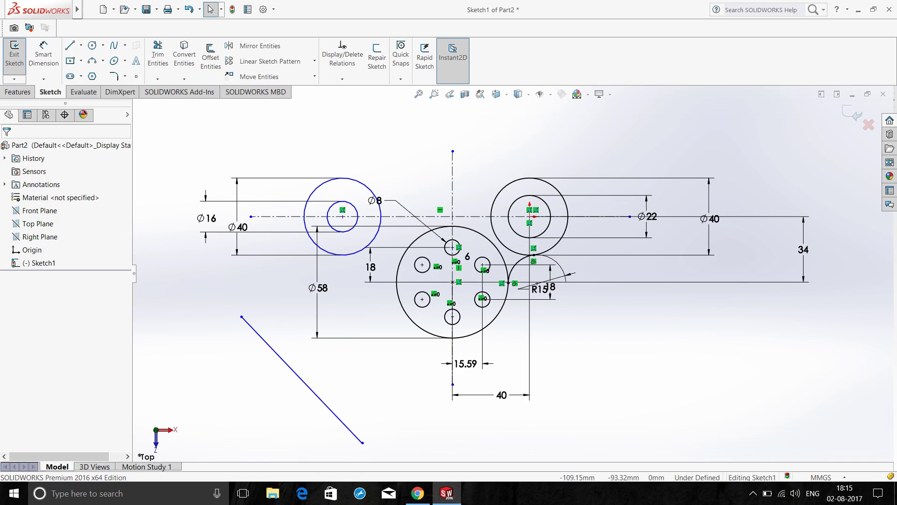
Make the slanted line tangent to the outer circle of the left-hand concentric pair.
left_click(287, 364)
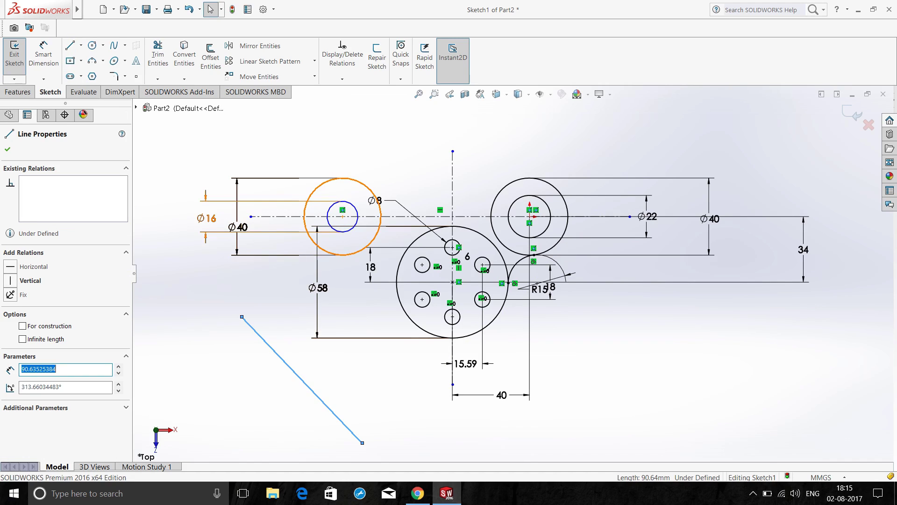
left_click(316, 244, "ctrl")
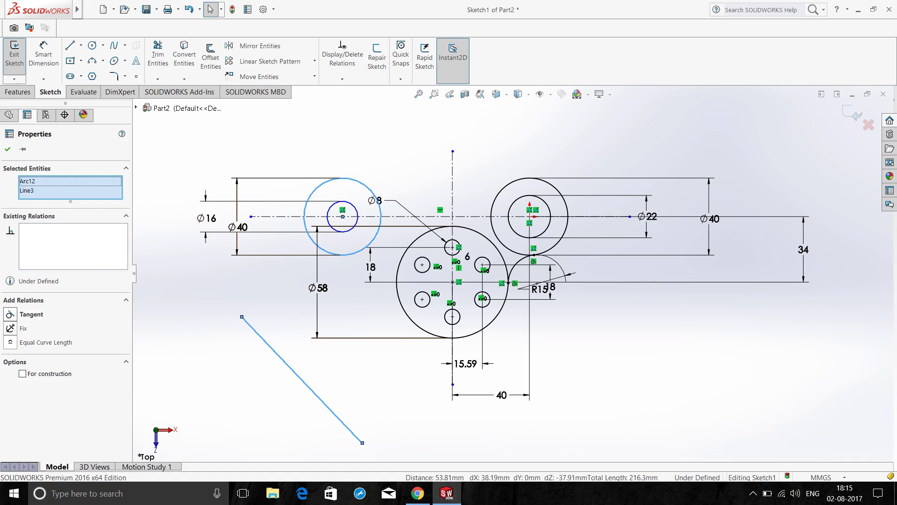
left_click(10, 314)
key("Escape")
Make the slanted line tangent to the 58 mm circle as well.
scroll(417, 401, "down", 2)
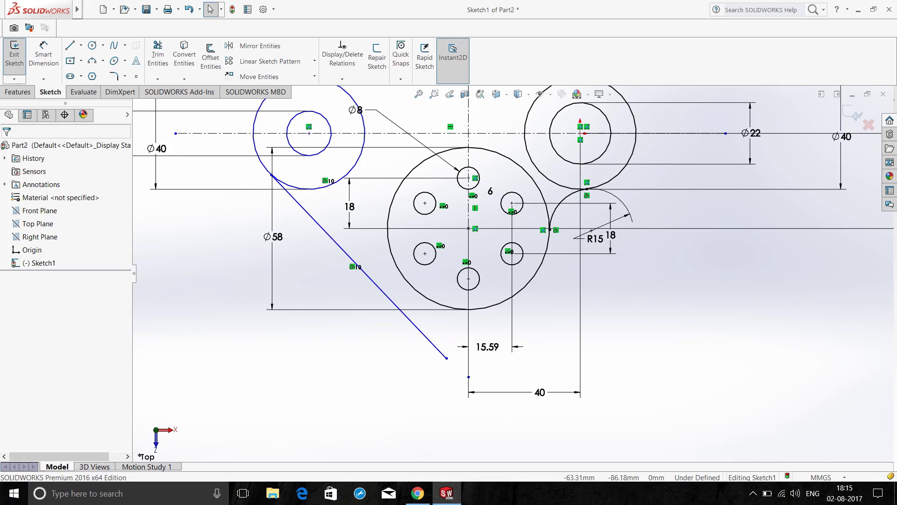
left_click(418, 329)
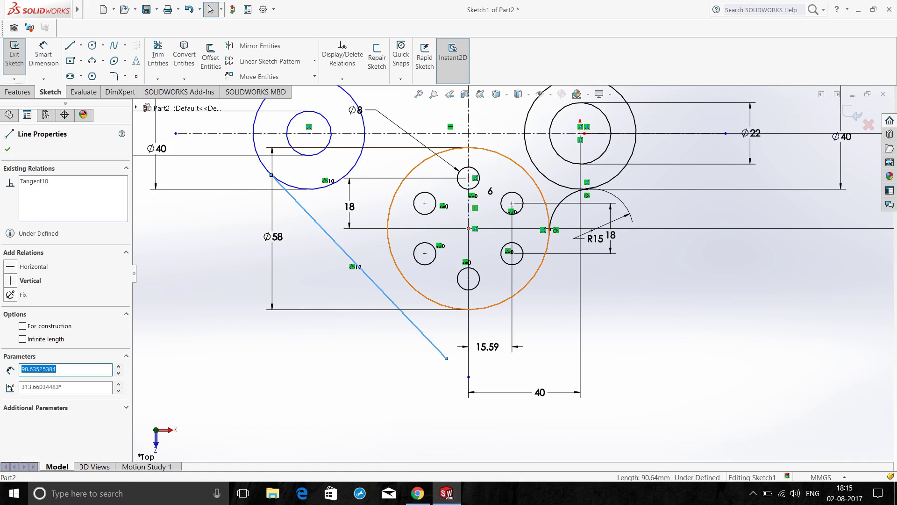
left_click(432, 300, "ctrl")
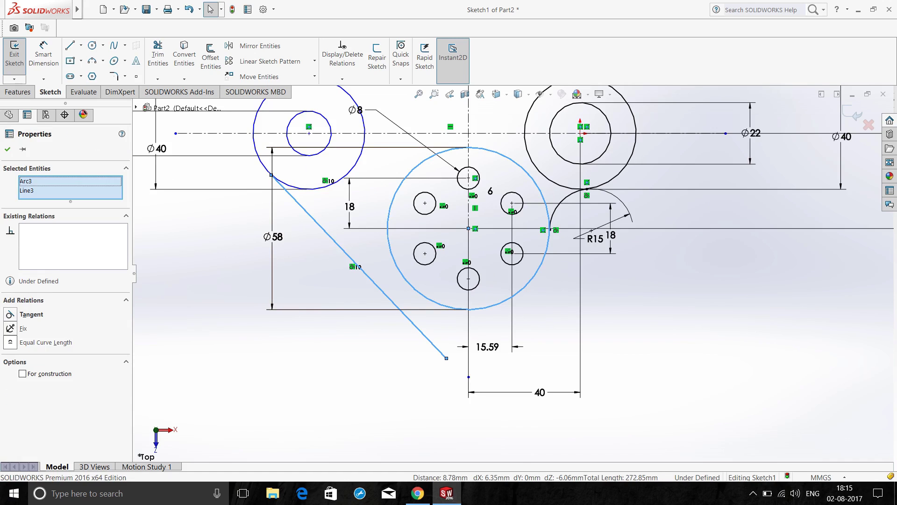
left_click(10, 315)
key("Escape")
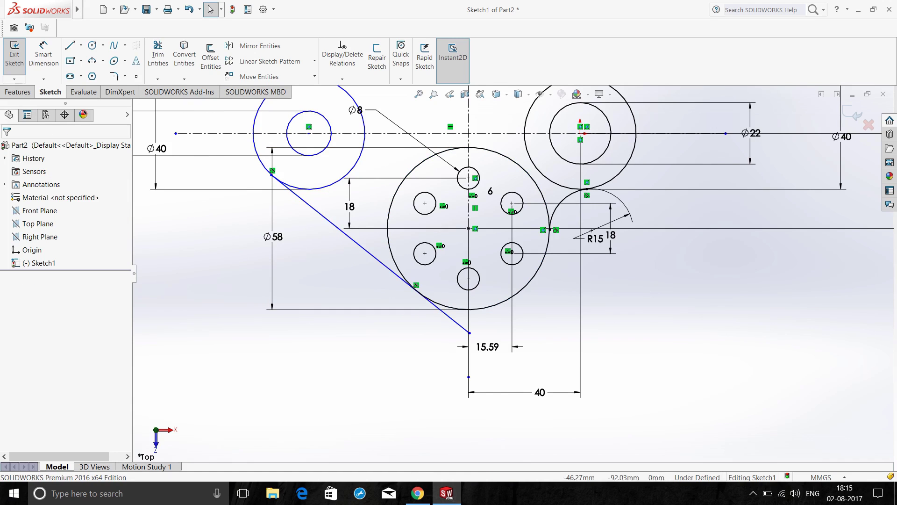
Dimension the horizontal distance between the left-hand concentric circles' centre and the 58 mm circle's centre as 40 mm.
scroll(513, 274, "up", 1)
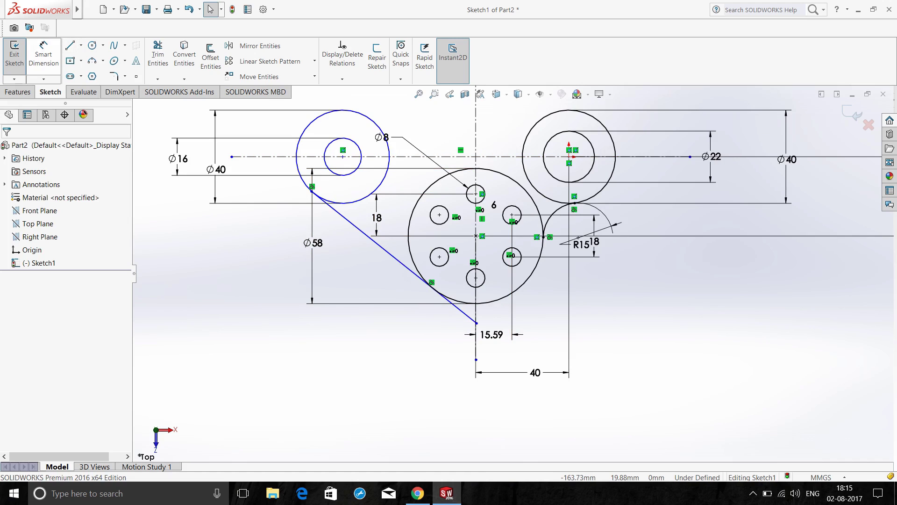
left_click(43, 56)
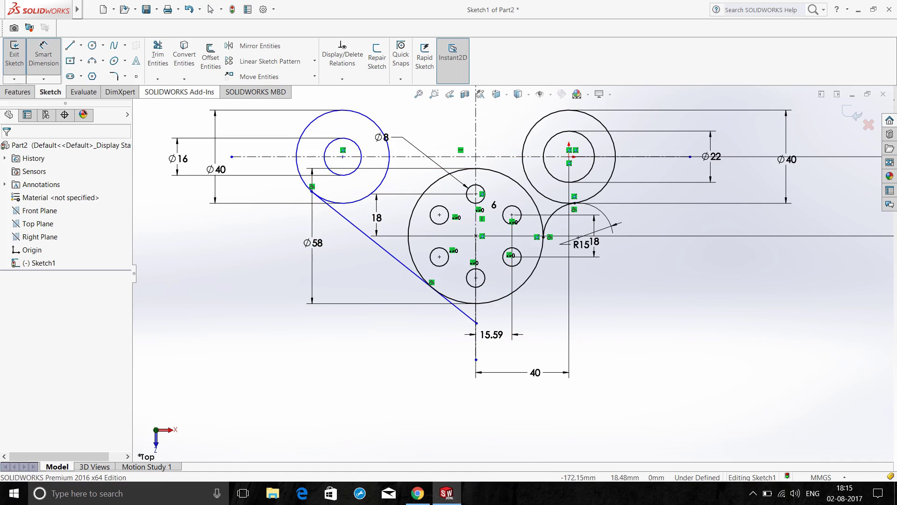
left_click(461, 157)
left_click(343, 157)
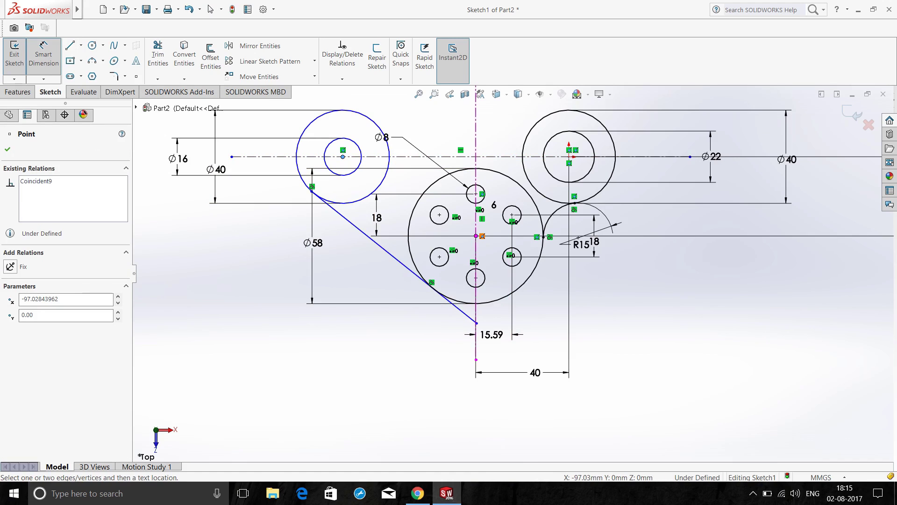
left_click(476, 236)
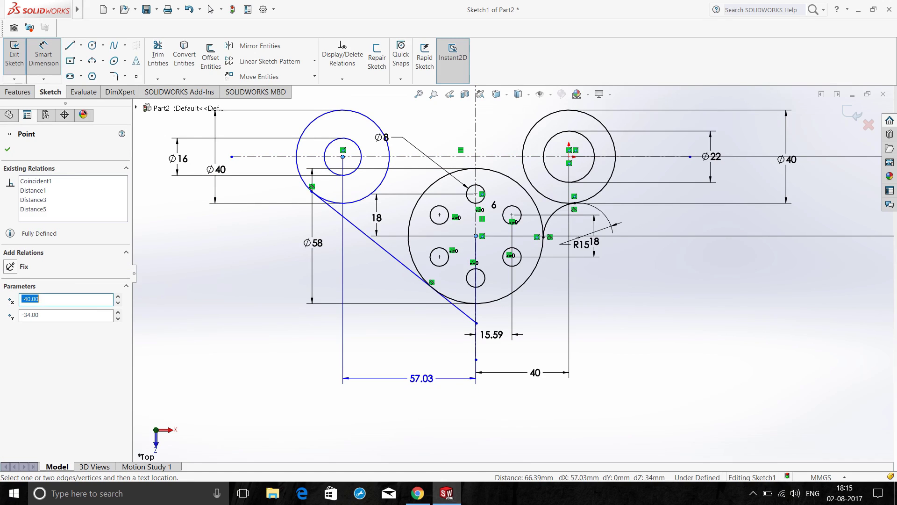
left_click(369, 373)
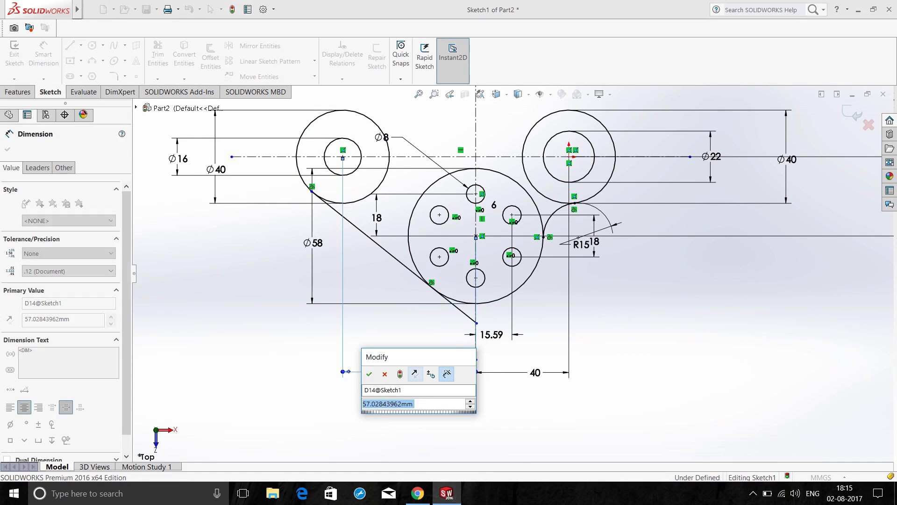
type("40mm")
key("Return")
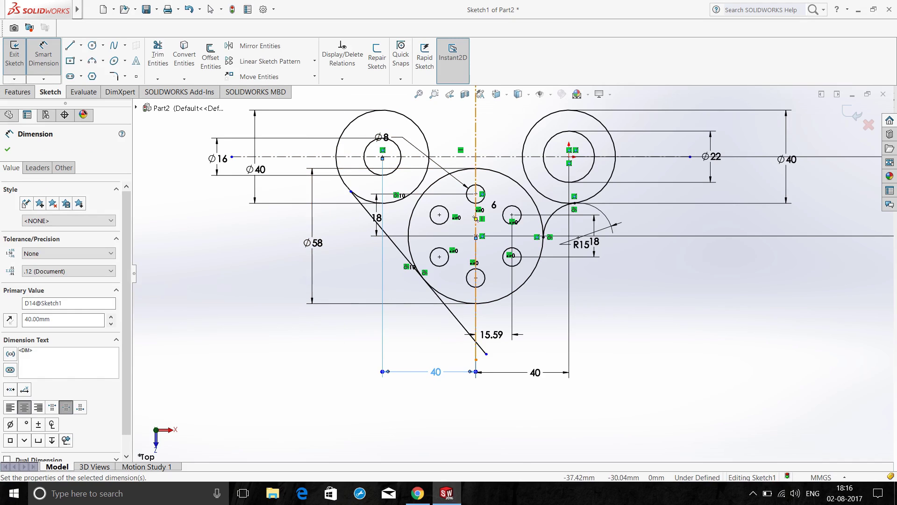
key("Escape")
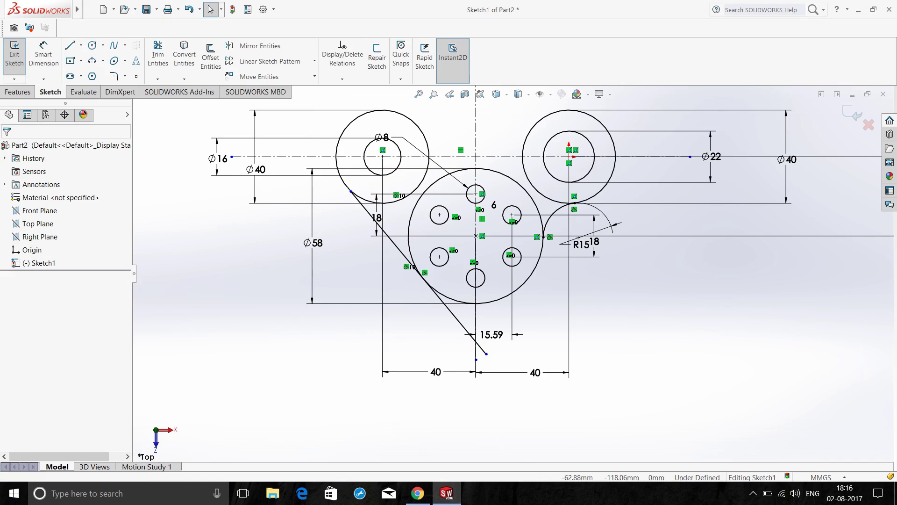
Make the tangent line's upper endpoint coincident with the left-hand 40 mm circle.
scroll(347, 182, "down", 5)
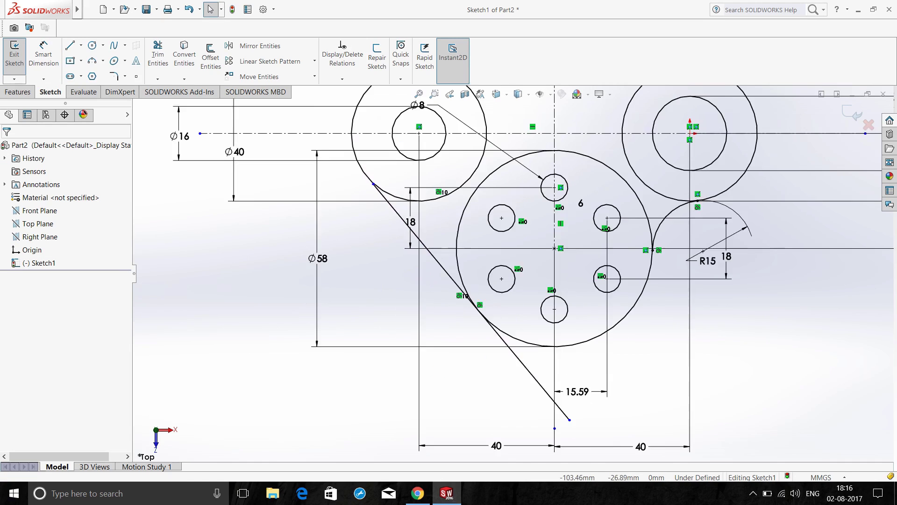
scroll(319, 197, "down", 3)
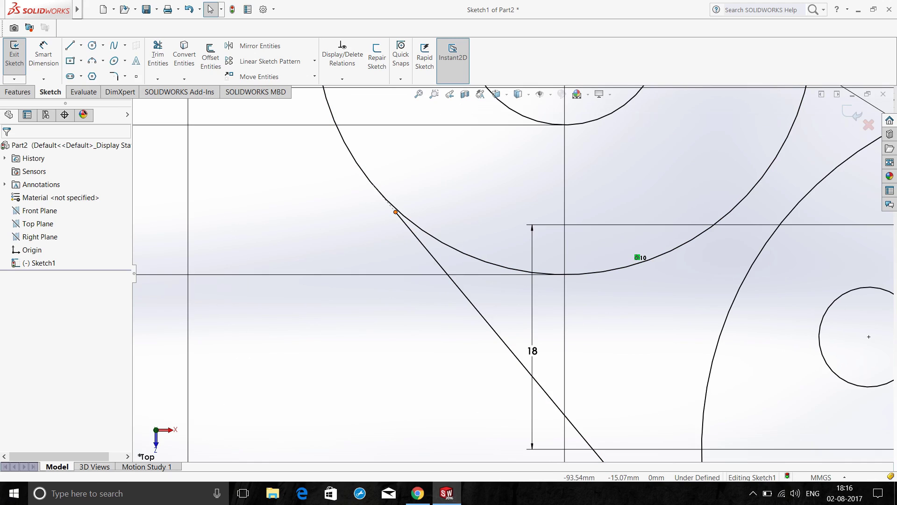
left_click(396, 211)
left_click(397, 210, "ctrl")
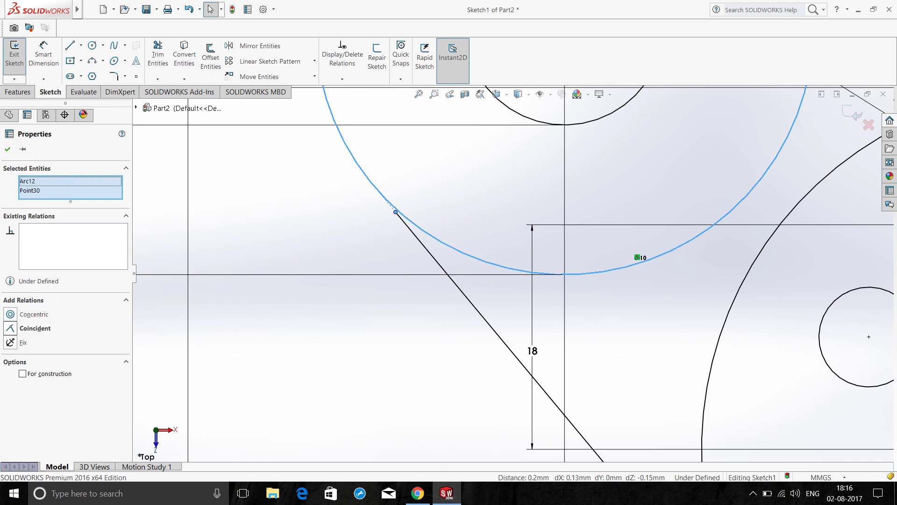
left_click(32, 328)
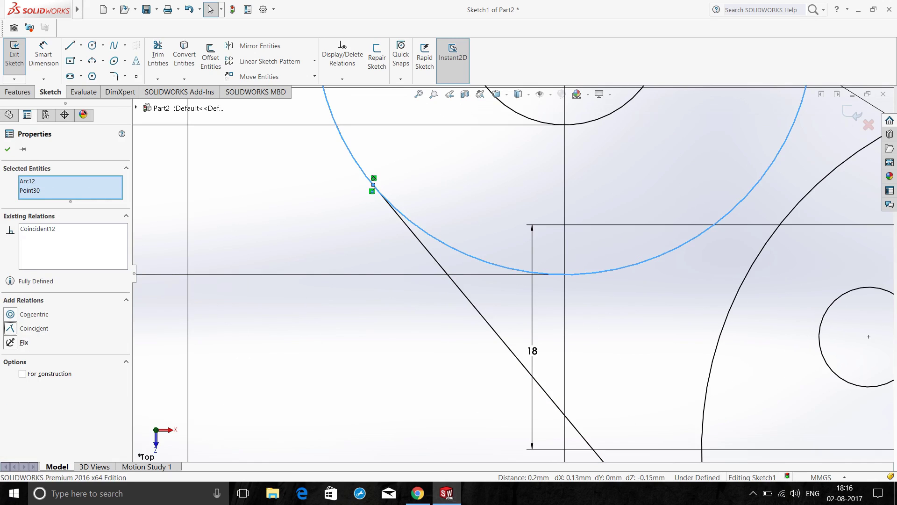
key("Escape")
Make the tangent line's lower endpoint coincident with the 58 mm circle.
scroll(513, 273, "up", 8)
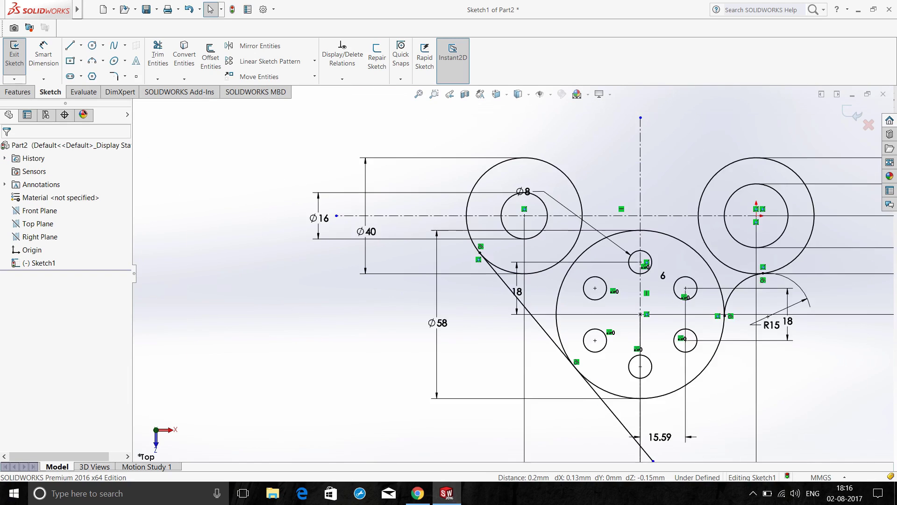
scroll(683, 461, "down", 4)
left_click(630, 454)
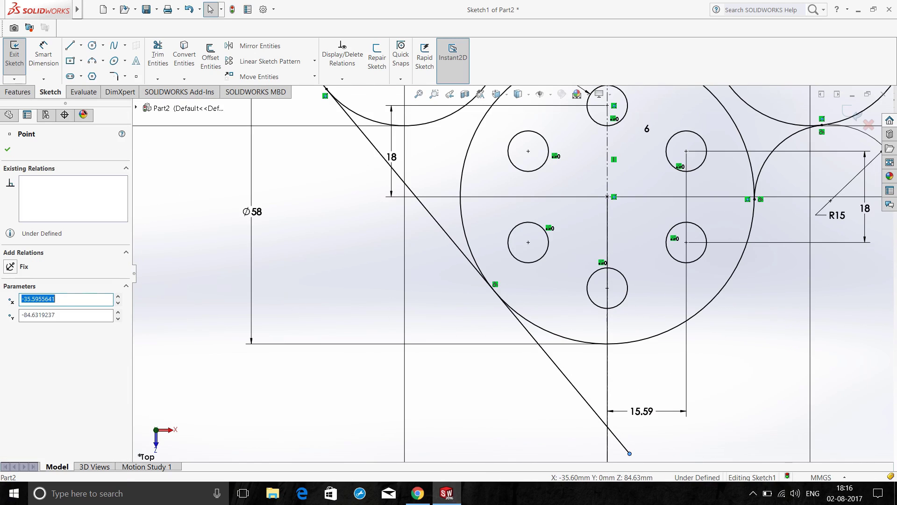
left_click(571, 340, "ctrl")
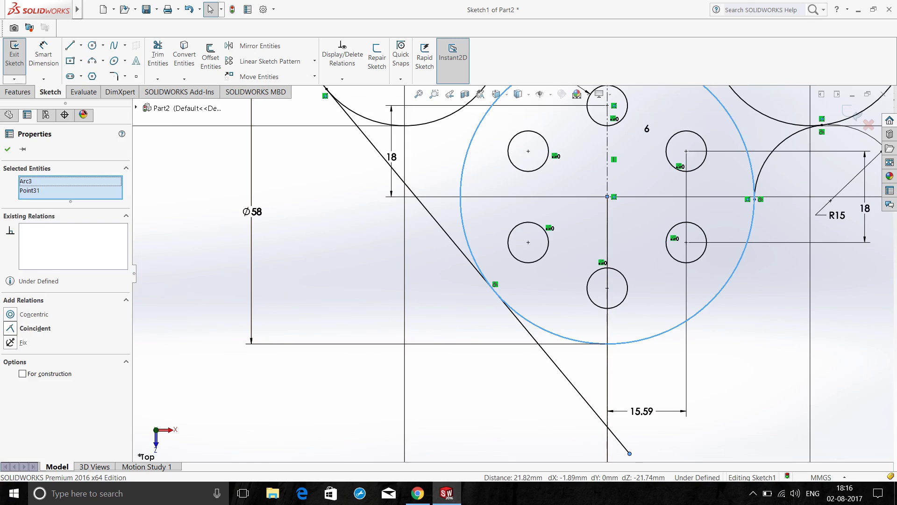
left_click(10, 328)
key("Escape")
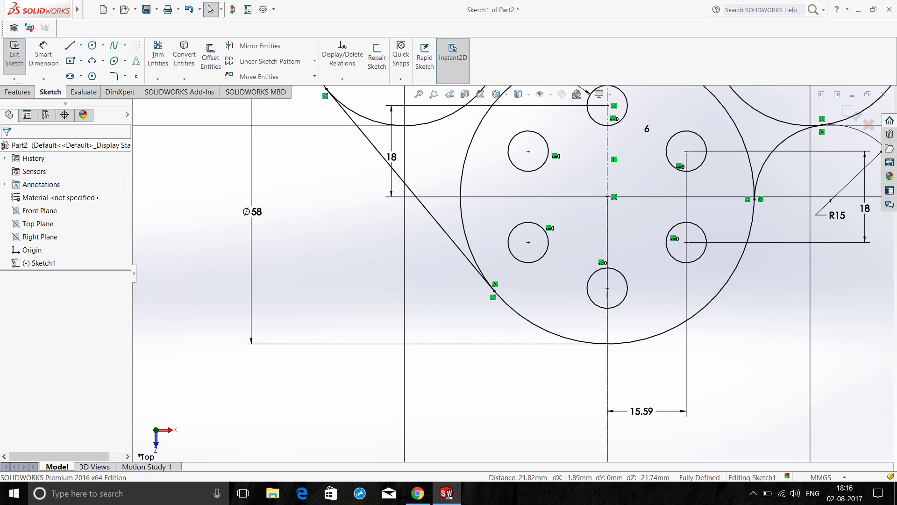
scroll(513, 273, "up", 6)
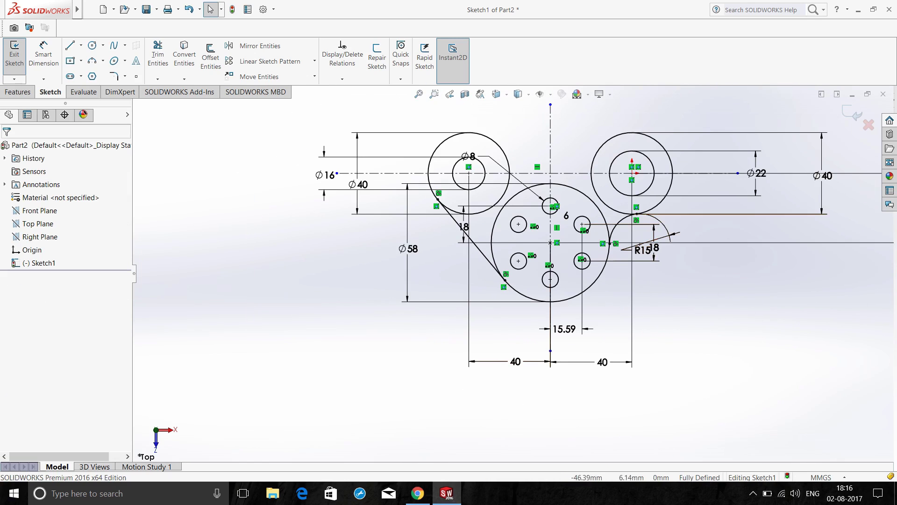
Mirror the 58 mm circle, its six holes, the R15 arc and the tangent line about the horizontal centreline.
scroll(491, 421, "up", 2)
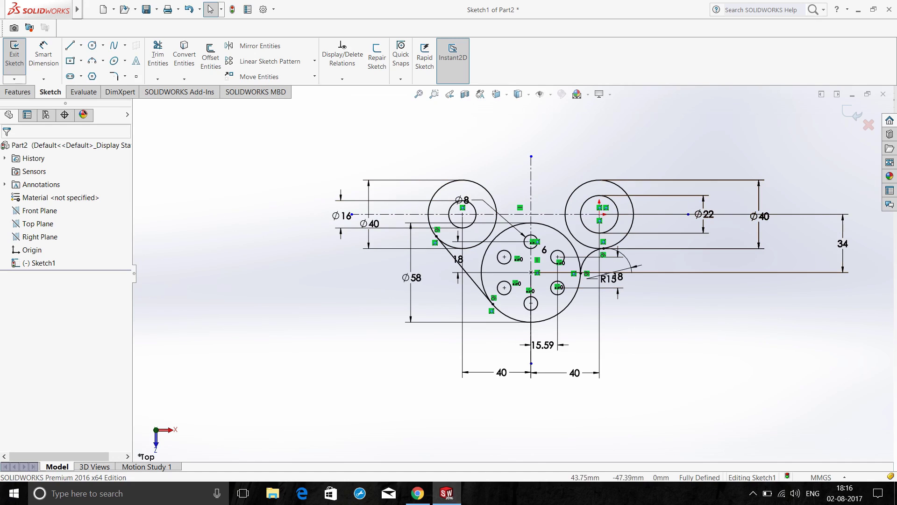
scroll(713, 303, "down", 1)
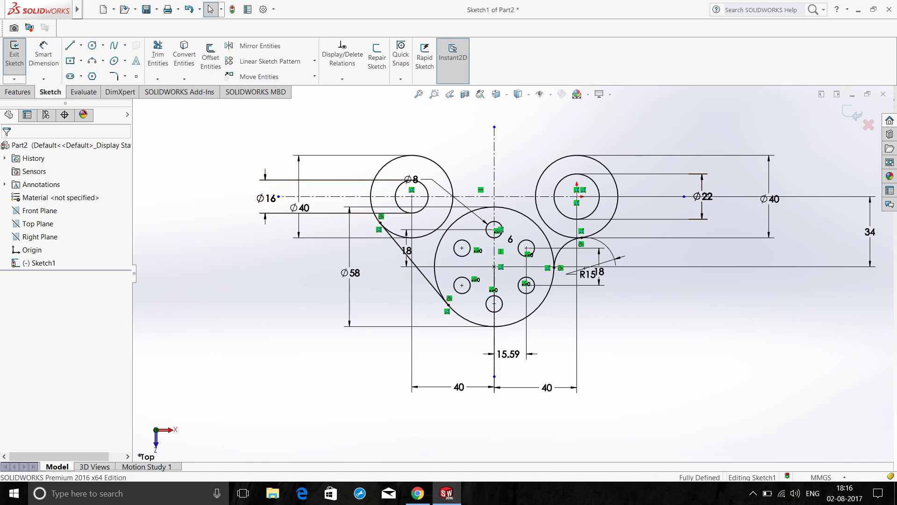
left_click(260, 46)
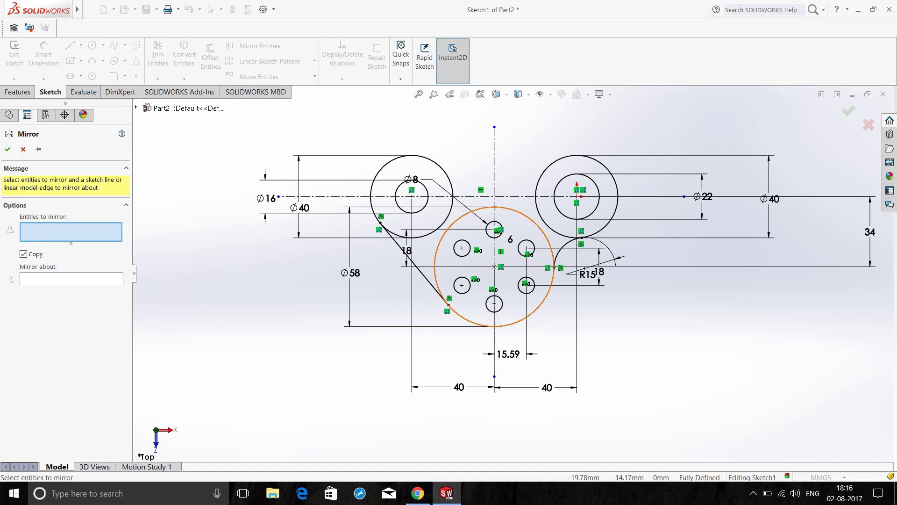
left_click(536, 226)
left_click(519, 249)
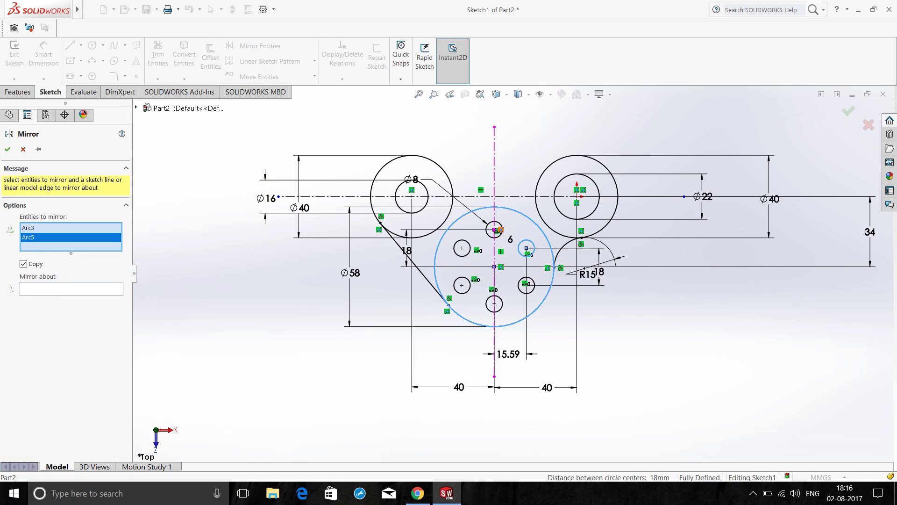
left_click(495, 230)
left_click(454, 248)
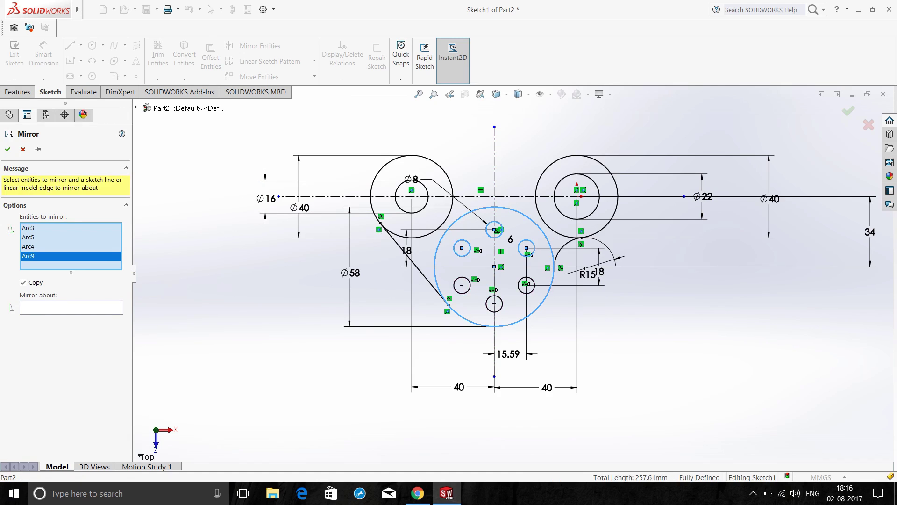
left_click(454, 285)
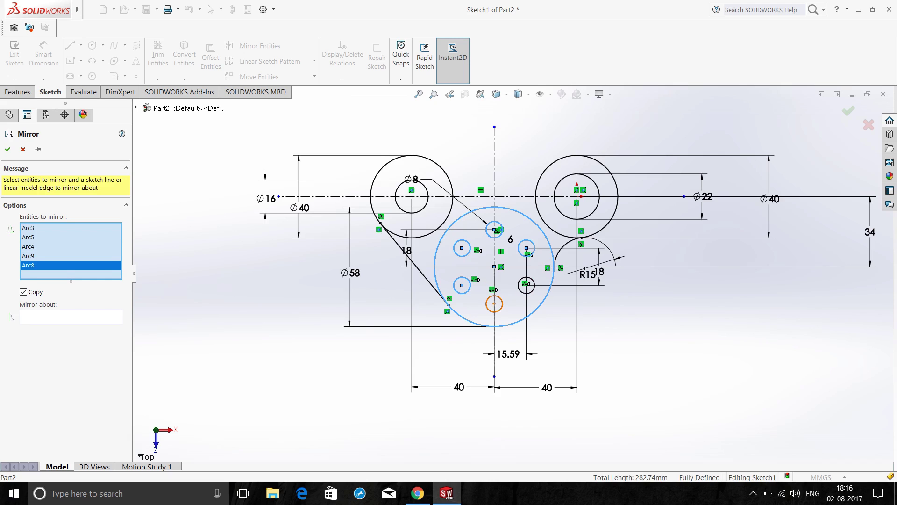
left_click(486, 304)
left_click(518, 284)
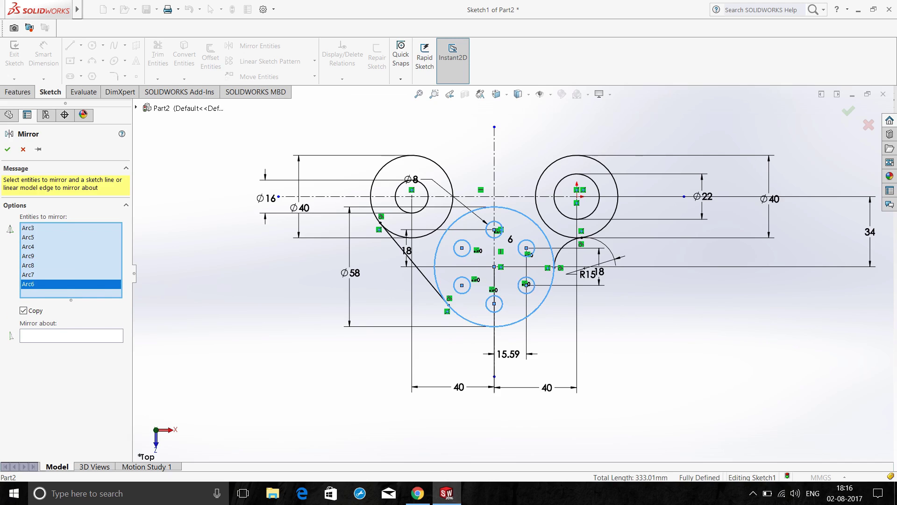
left_click(561, 248)
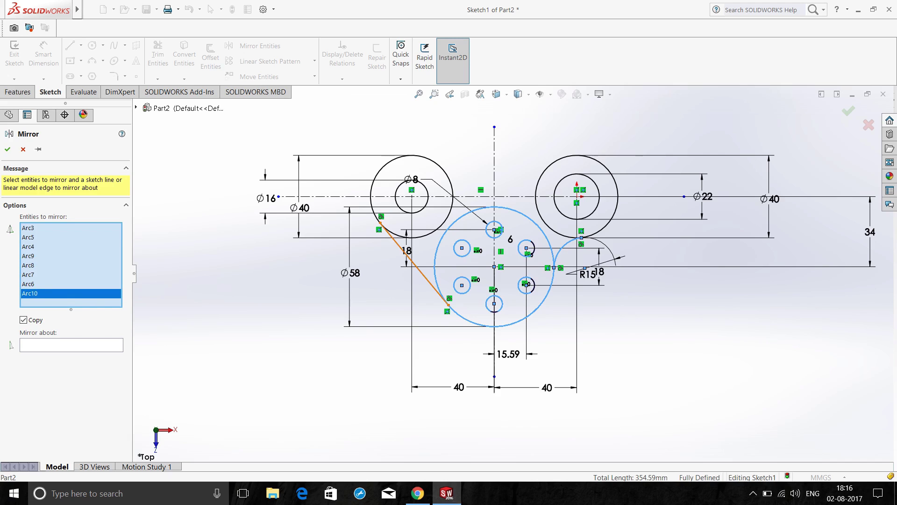
left_click(414, 263)
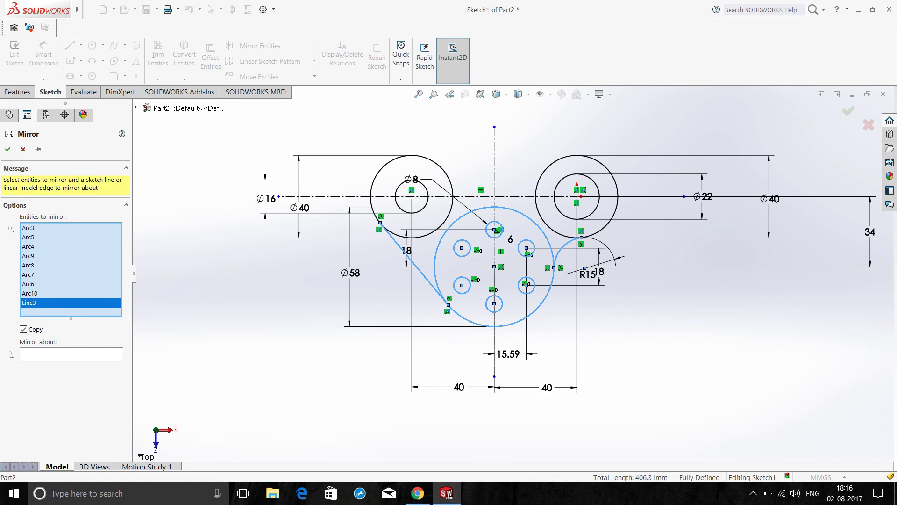
left_click(71, 354)
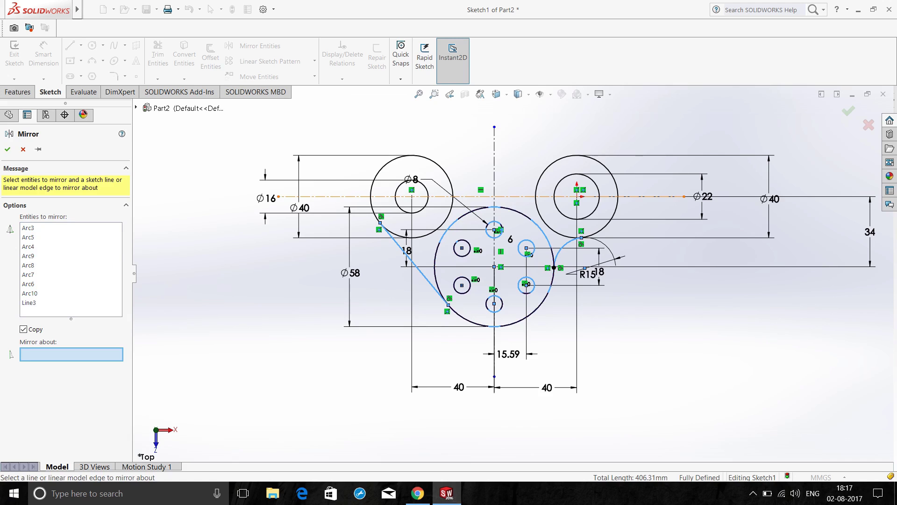
left_click(645, 196)
scroll(514, 273, "up", 3)
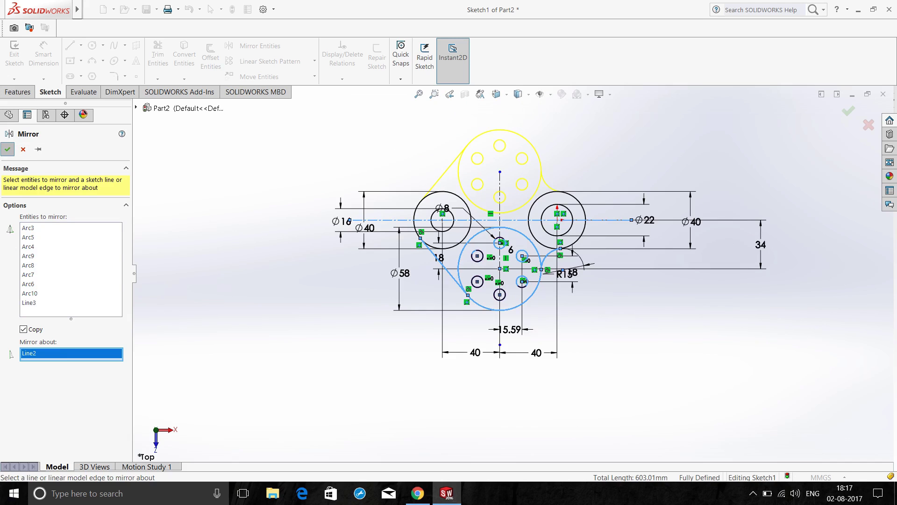
key("Return")
Trim away the inner portions of the right-hand 40 mm circle between the two R15 arcs.
scroll(521, 226, "down", 5)
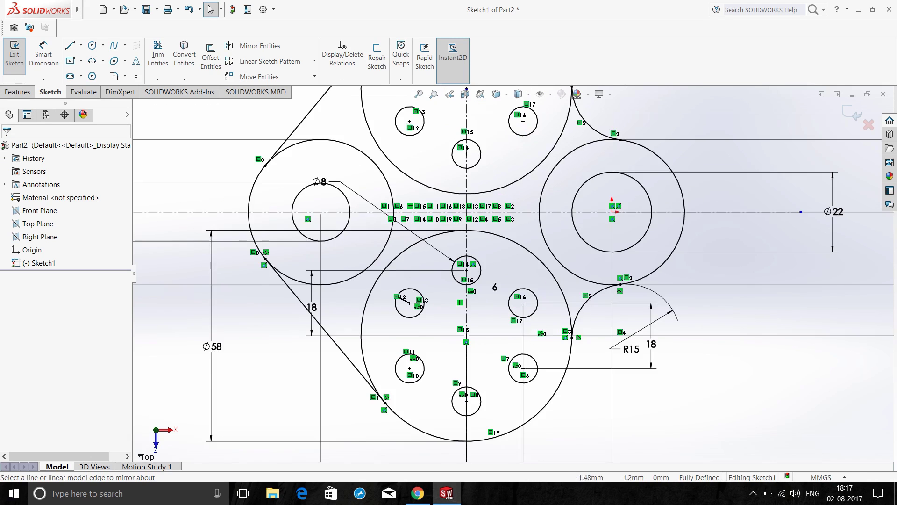
scroll(512, 274, "up", 3)
scroll(615, 188, "down", 2)
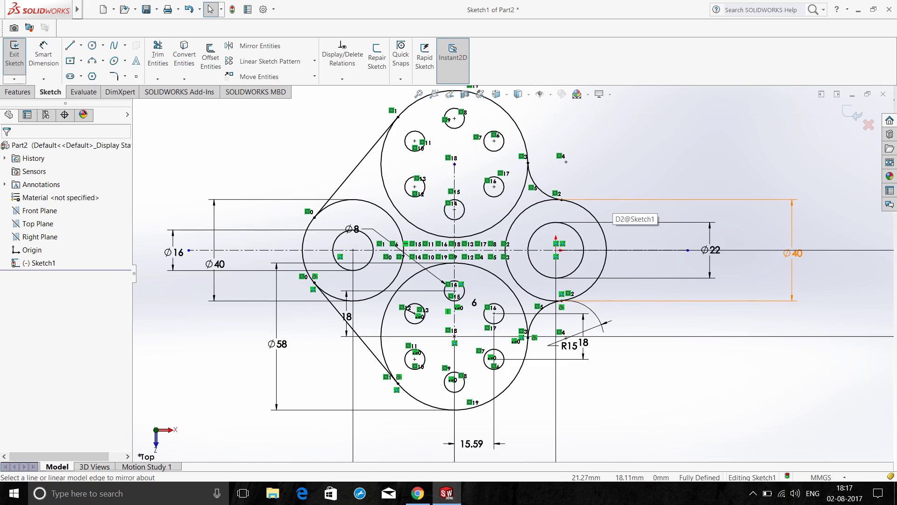
left_click(158, 57)
scroll(705, 269, "down", 2)
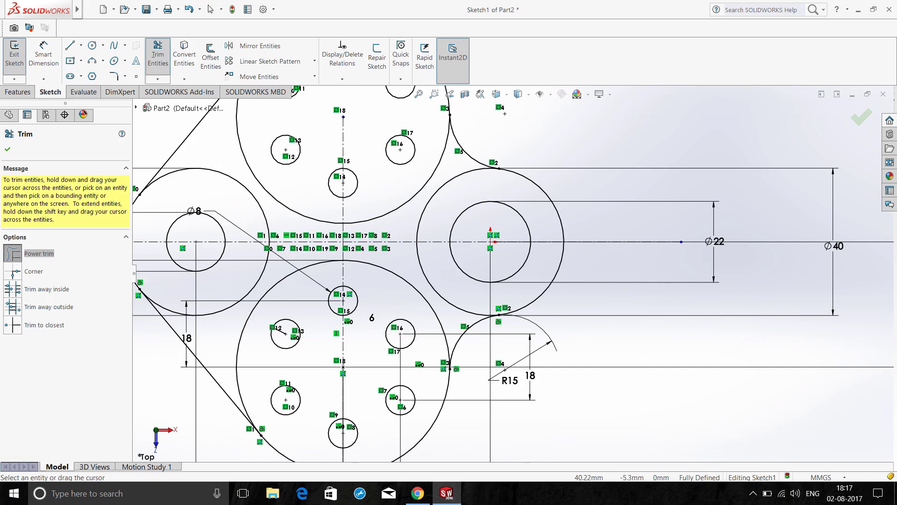
left_click_drag(454, 169, 464, 186)
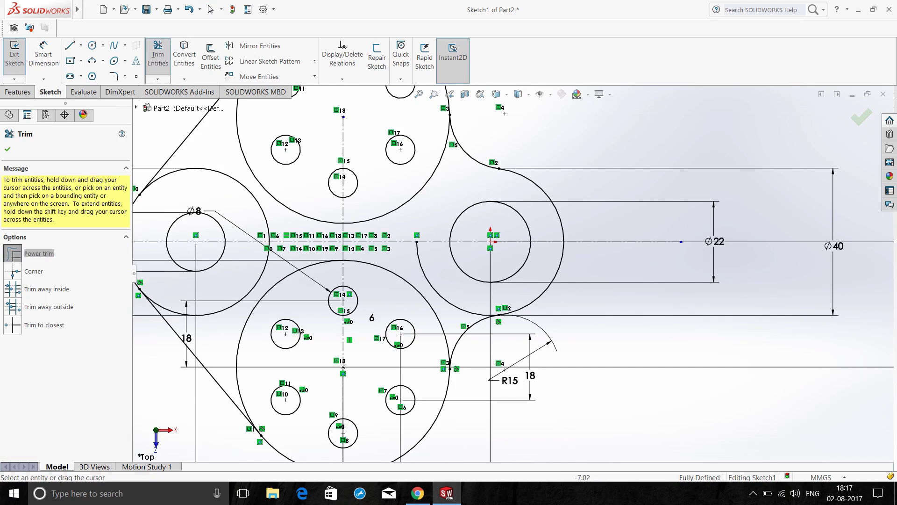
left_click_drag(461, 286, 455, 307)
Trim away the inner portions of the left-hand 40 mm circle between the two tangent lines.
scroll(513, 272, "up", 3)
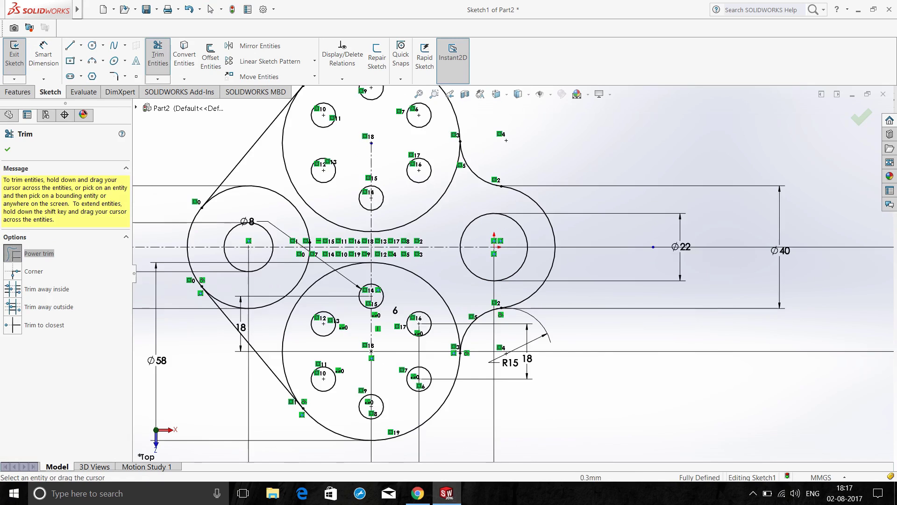
left_click_drag(340, 300, 342, 290)
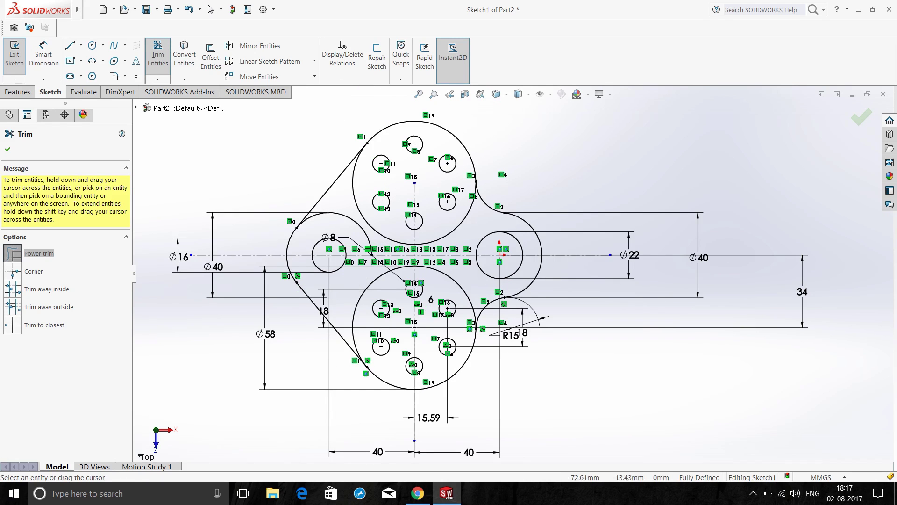
left_click_drag(350, 200, 346, 226)
scroll(513, 273, "up", 2)
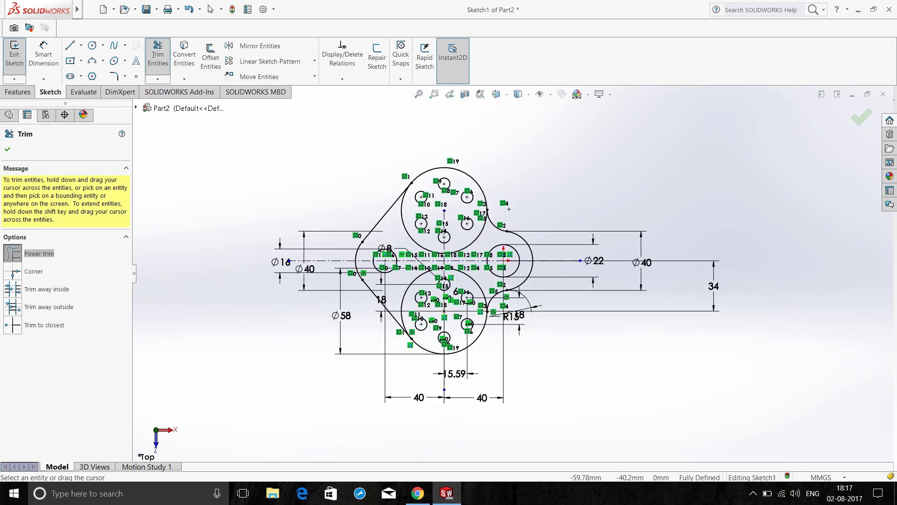
scroll(546, 325, "down", 2)
scroll(528, 290, "up", 2)
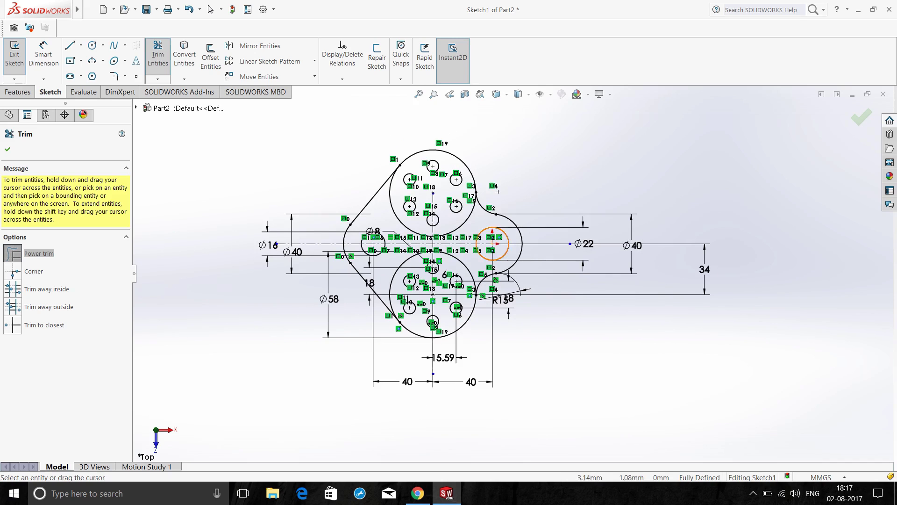
key("Escape")
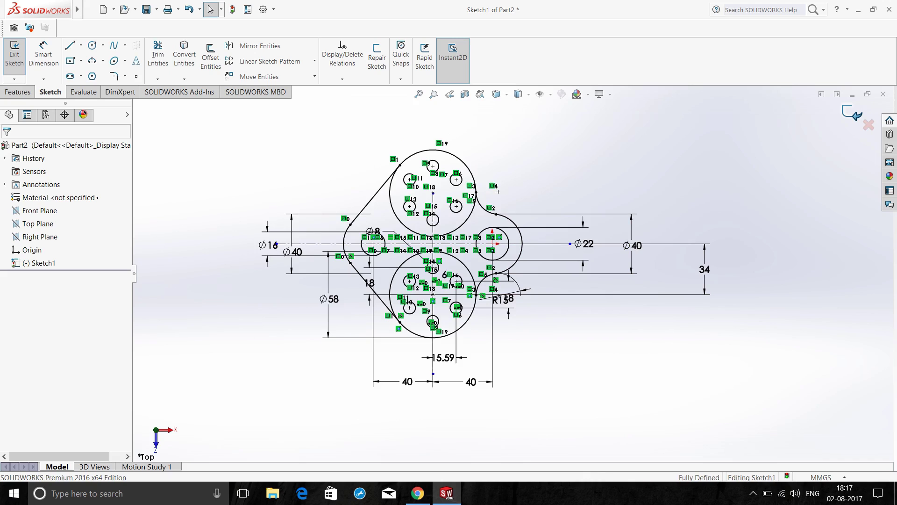
Finish the profile sketch, keeping its changes.
left_click(852, 113)
scroll(512, 274, "up", 1)
key("Escape")
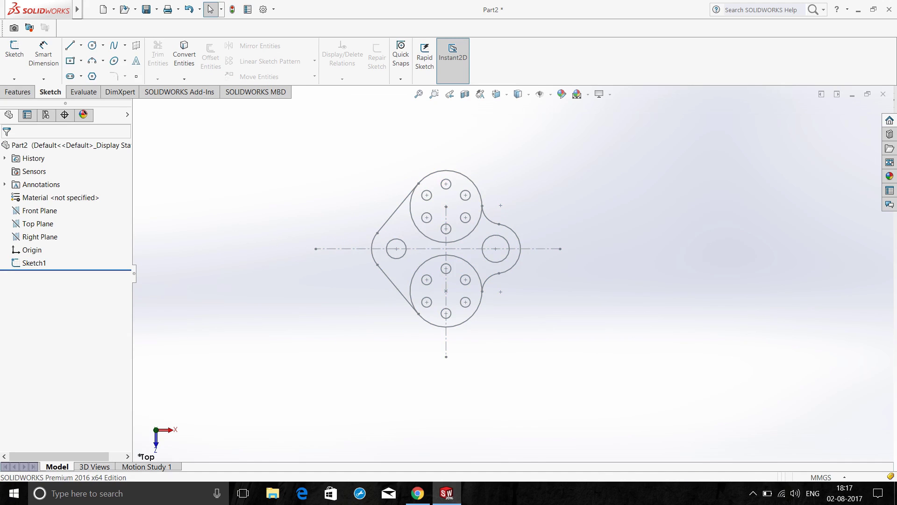
mouse_move(512, 273)
middle_mouse_down()
mouse_move(515, 256)
mouse_move(514, 266)
mouse_move(545, 257)
mouse_move(517, 259)
mouse_move(507, 242)
mouse_move(502, 255)
mouse_move(502, 237)
middle_mouse_up()
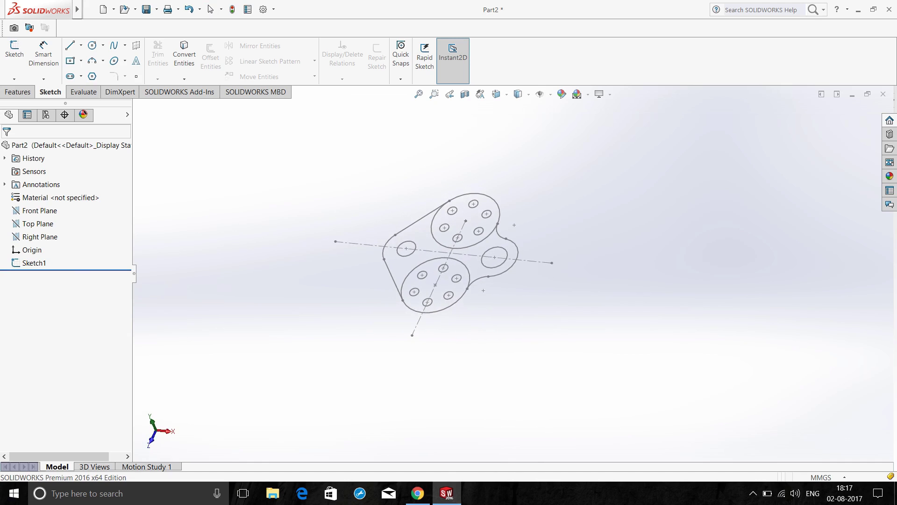